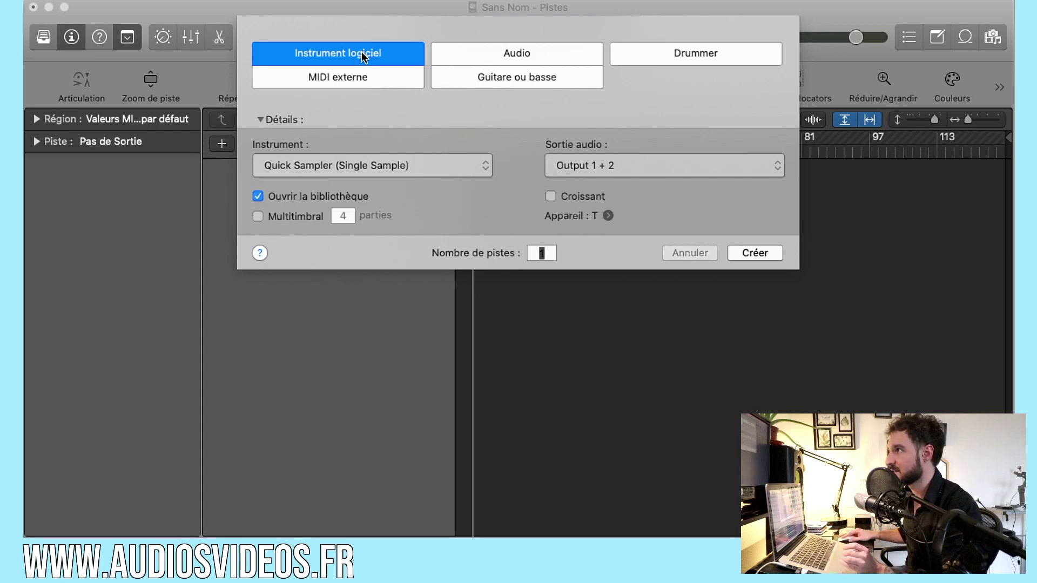
- Create one software instrument track using Quick Sampler (Single Sample) and hide the sound library
{"action": "left_click", "coordinate": [752, 251]}
{"action": "left_click", "coordinate": [334, 270]}
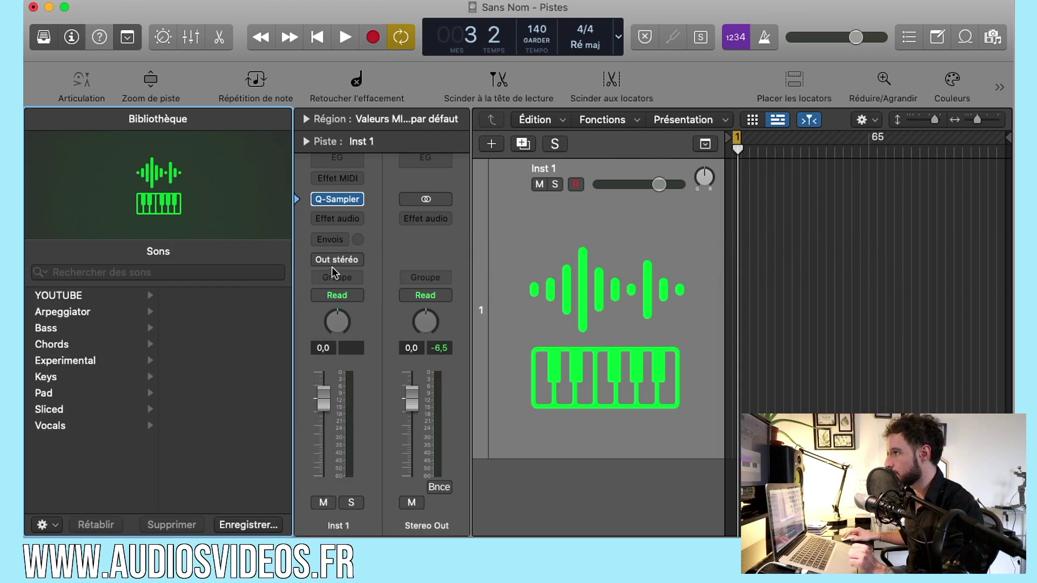
{"action": "key", "text": "y"}
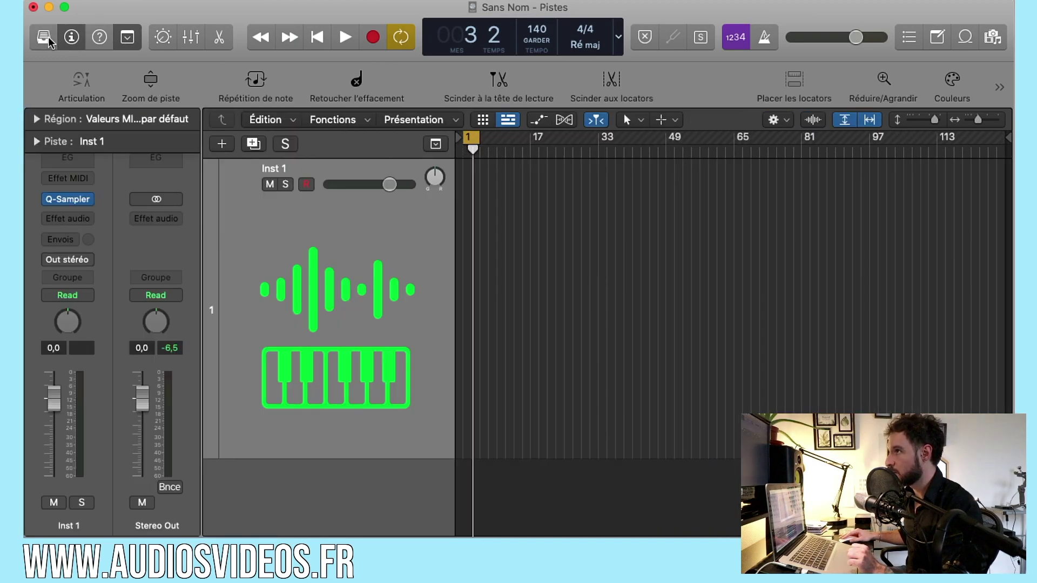
- Set the project tempo to 100 and hide the row of editing tools above the tracks area
{"action": "left_click_drag", "start_coordinate": [537, 30], "coordinate": [535, 151]}
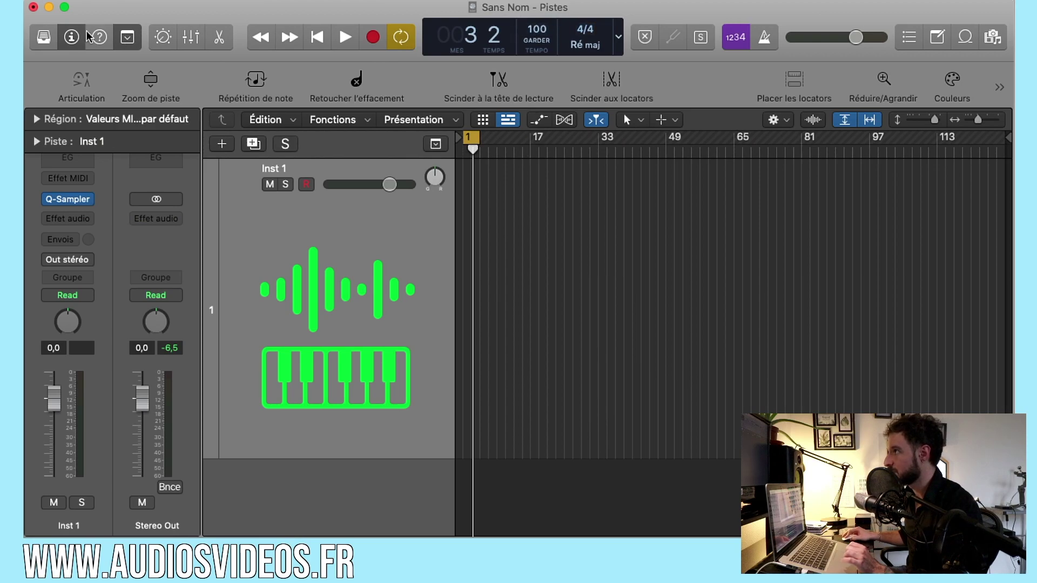
{"action": "left_click", "coordinate": [127, 37]}
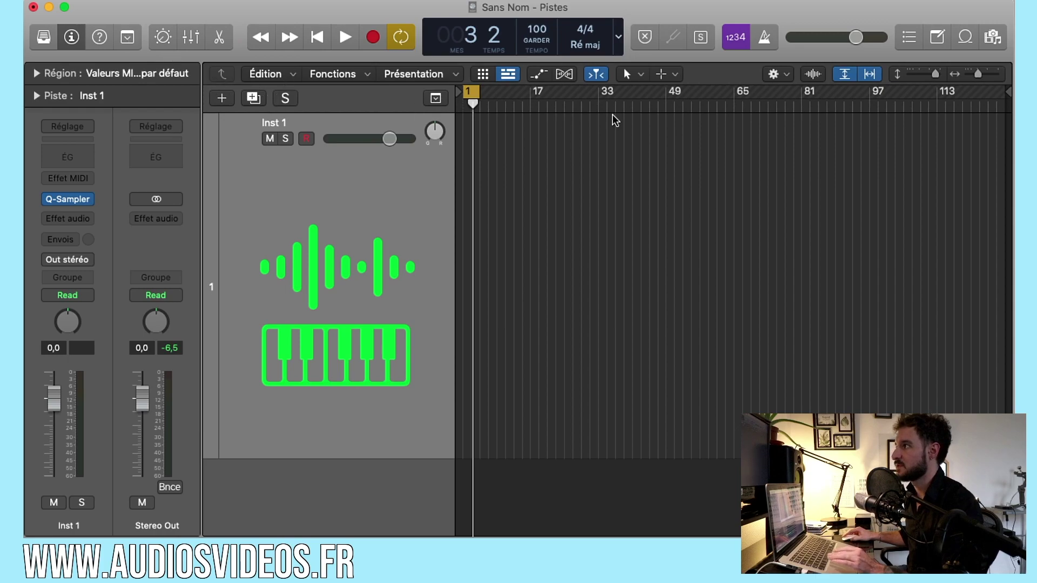
{"action": "left_click", "coordinate": [871, 75]}
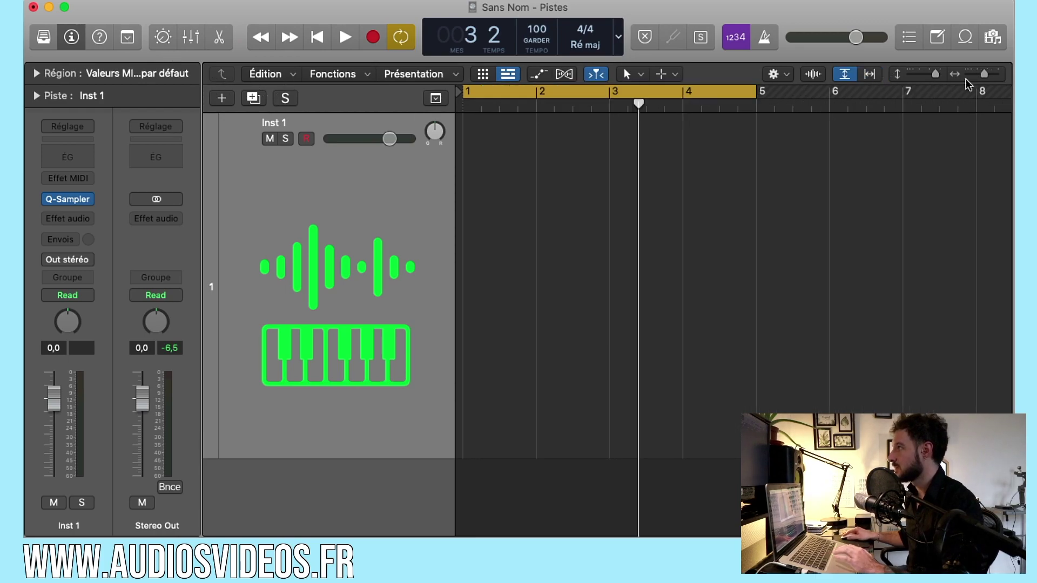
{"action": "scroll", "coordinate": [687, 169], "scroll_direction": "down", "scroll_amount": 3}
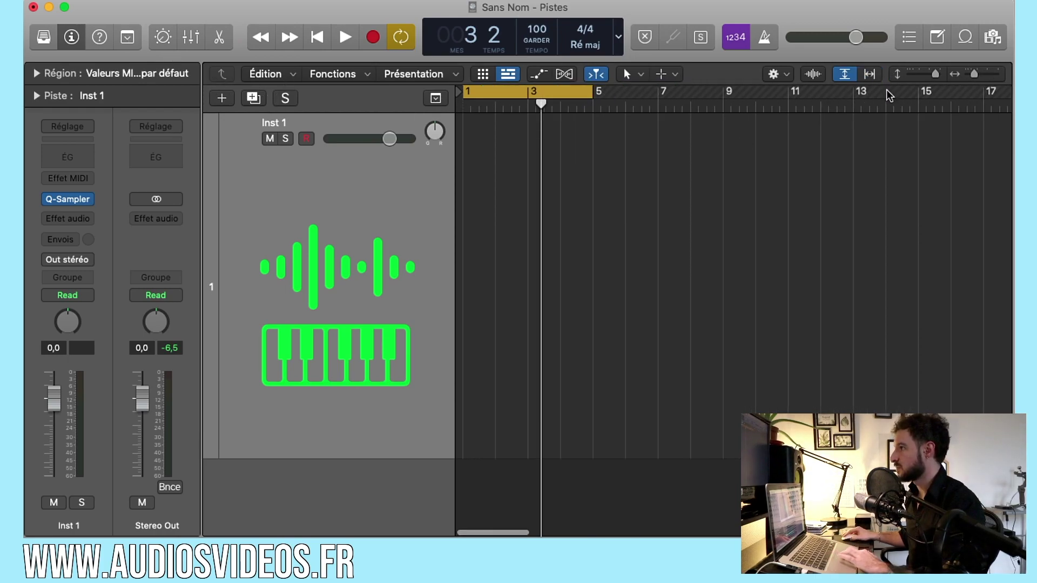
{"action": "left_click_drag", "start_coordinate": [935, 74], "coordinate": [924, 81]}
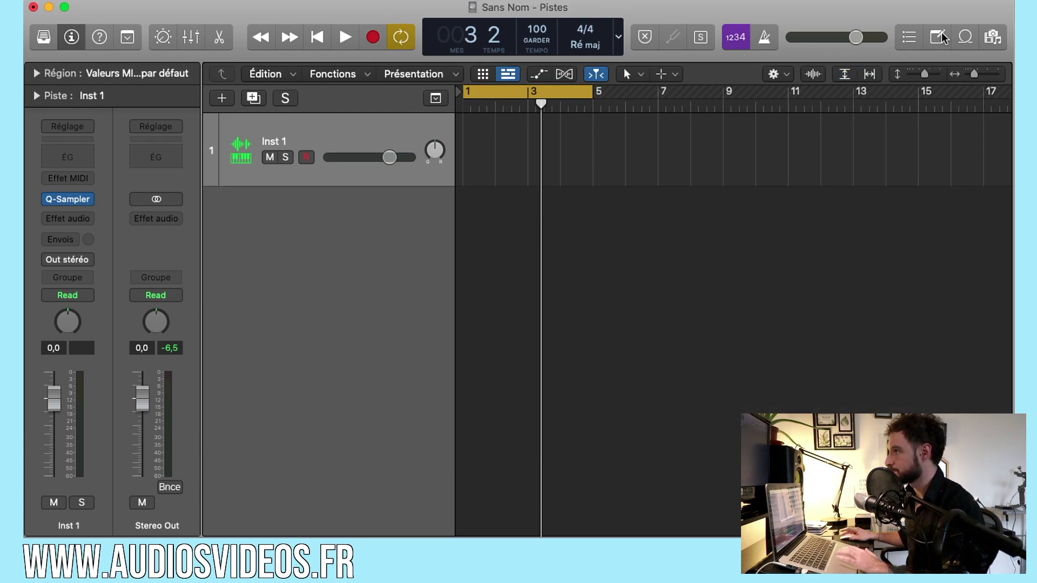
- Show the Apple Loops browser and filter its loops by the Piano instrument
{"action": "left_click", "coordinate": [967, 37]}
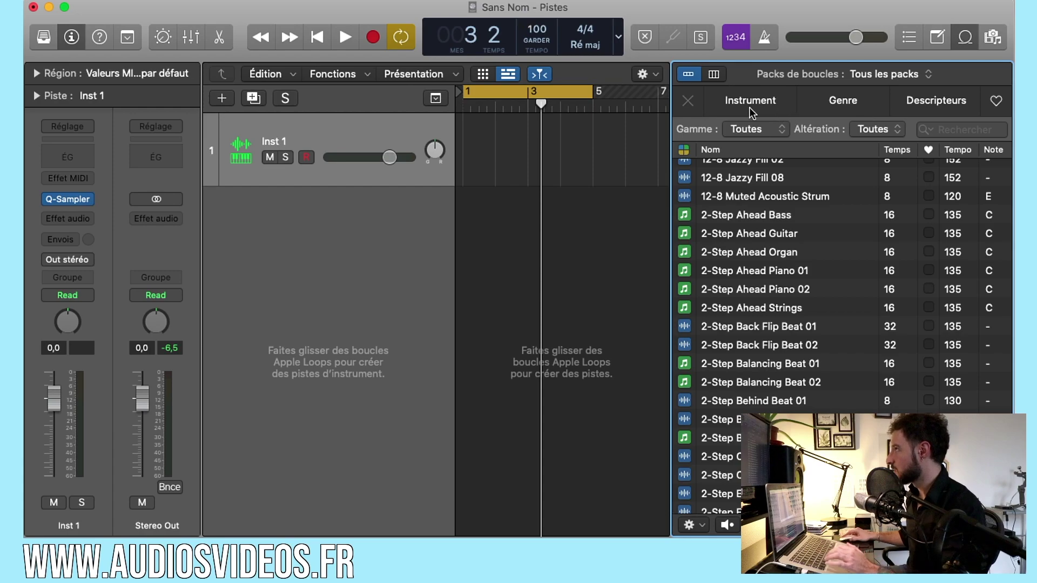
{"action": "left_click", "coordinate": [767, 105]}
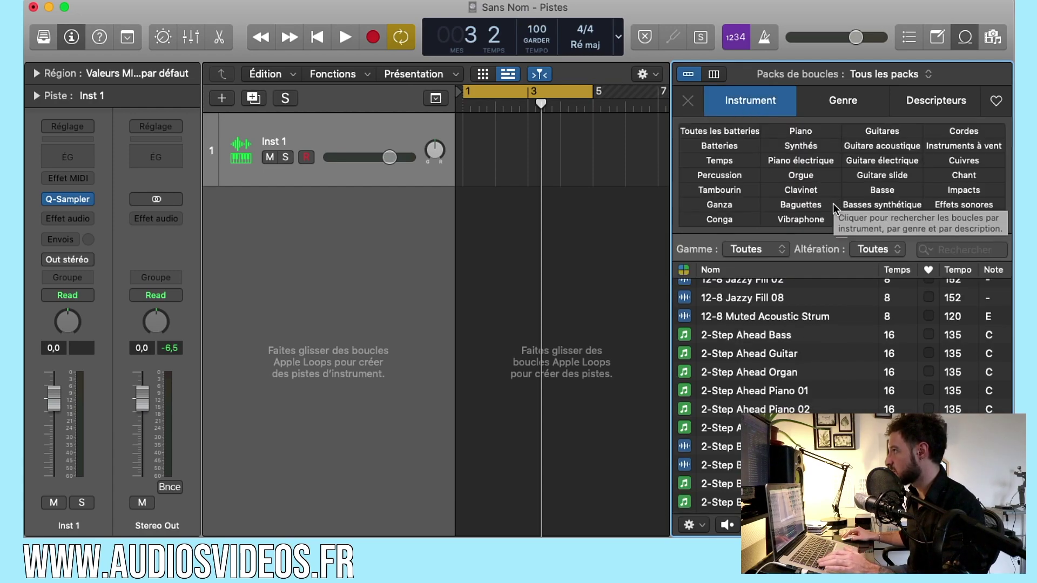
{"action": "left_click", "coordinate": [801, 131]}
{"action": "left_click", "coordinate": [801, 146]}
{"action": "left_click", "coordinate": [802, 146]}
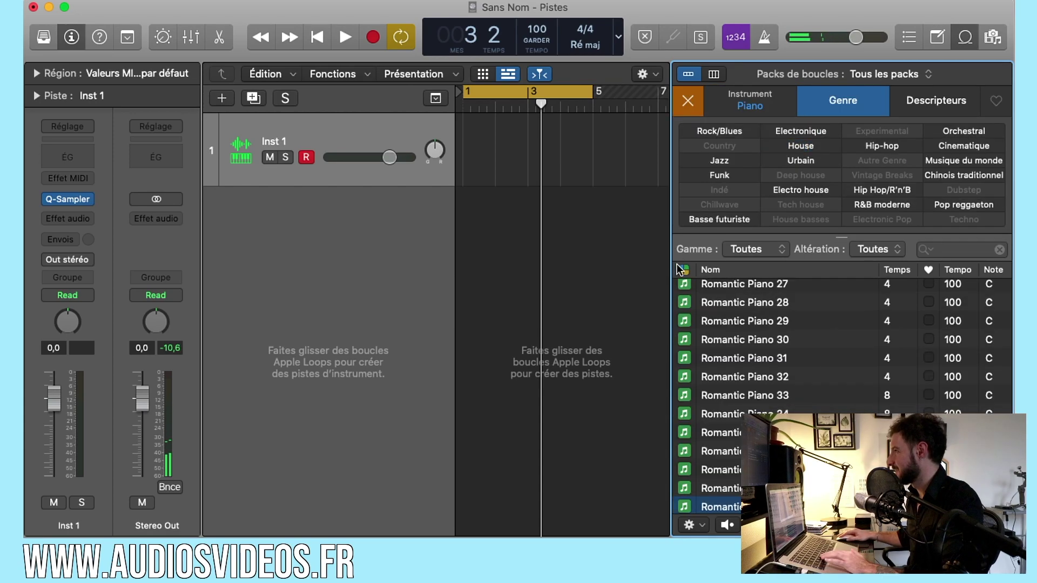
- Restrict the loop types to software instrument loops (Boucles d'instrument logiciel) only
{"action": "left_click", "coordinate": [682, 270]}
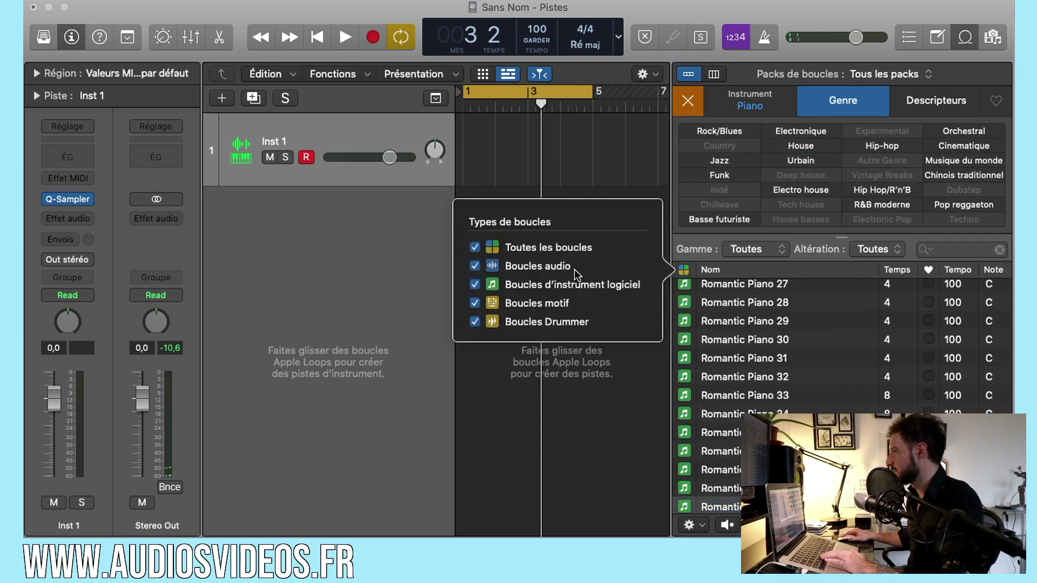
{"action": "left_click", "coordinate": [475, 303], "text": "super"}
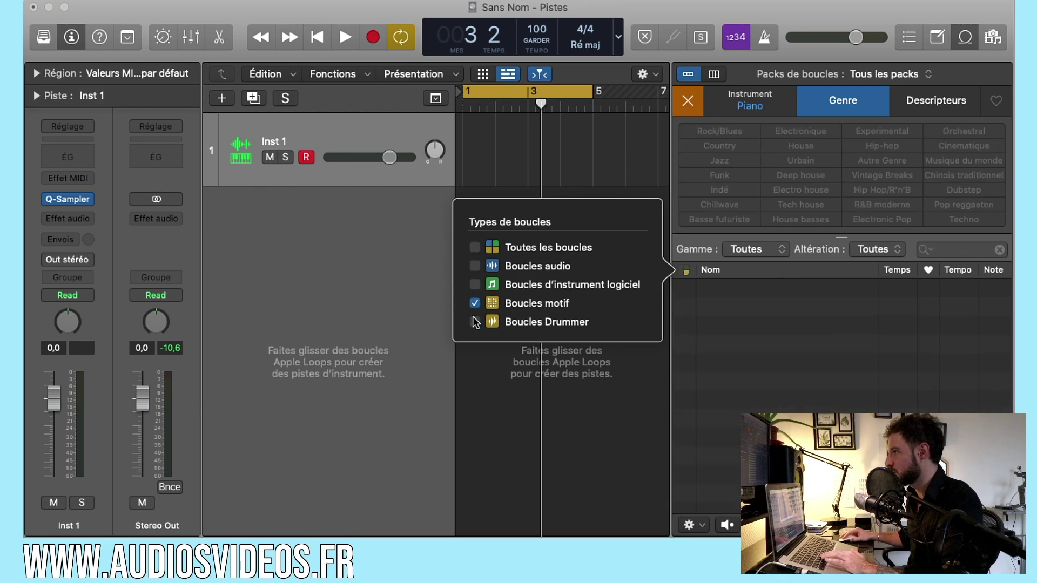
{"action": "left_click", "coordinate": [474, 290], "text": "super"}
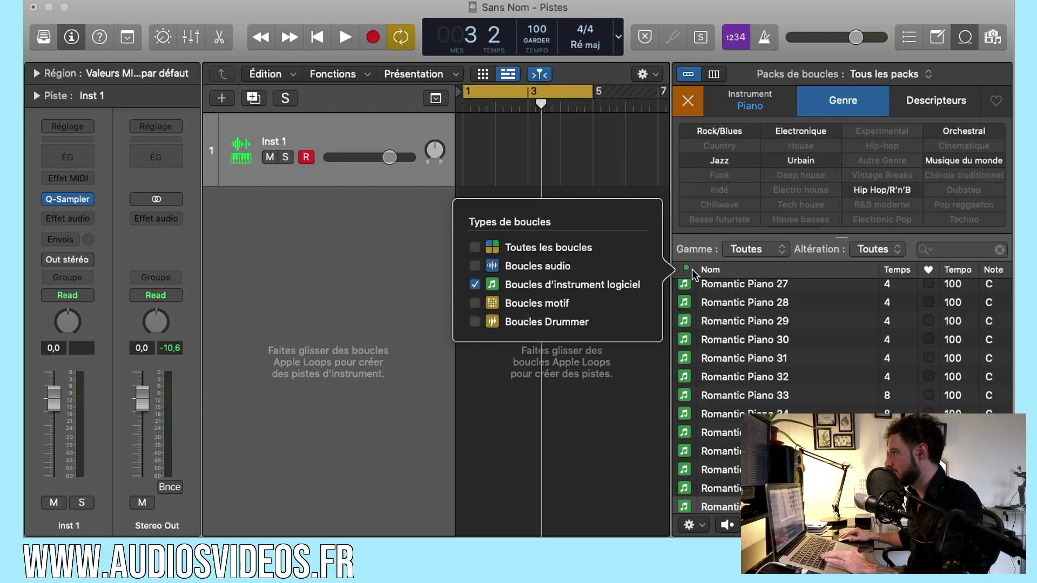
{"action": "left_click", "coordinate": [707, 268]}
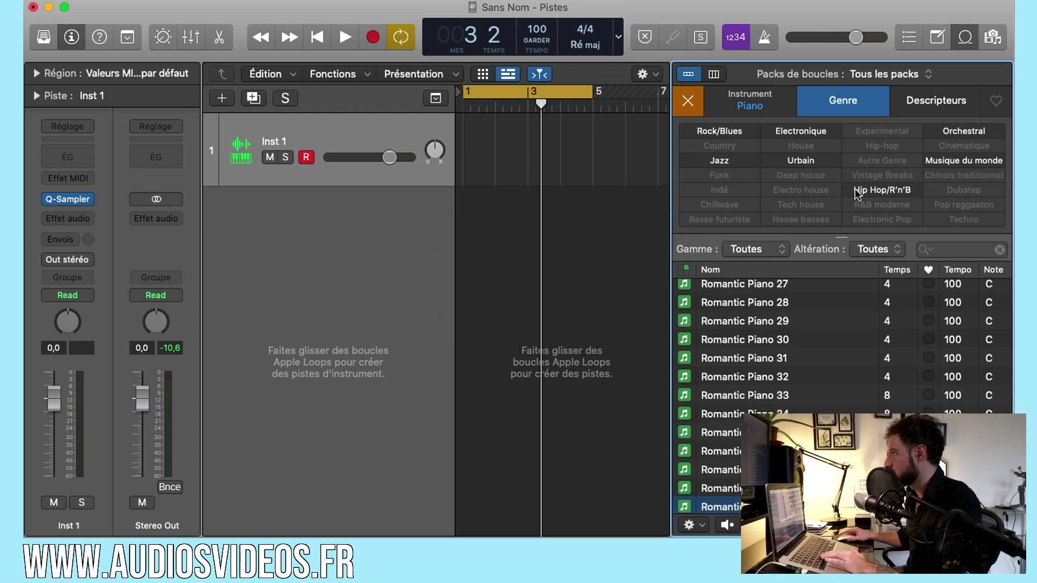
- Filter the piano loops by the Joyeux descriptor and preview Southern Rock Piano 10 and Southern Rock Piano 09
{"action": "left_click", "coordinate": [930, 103]}
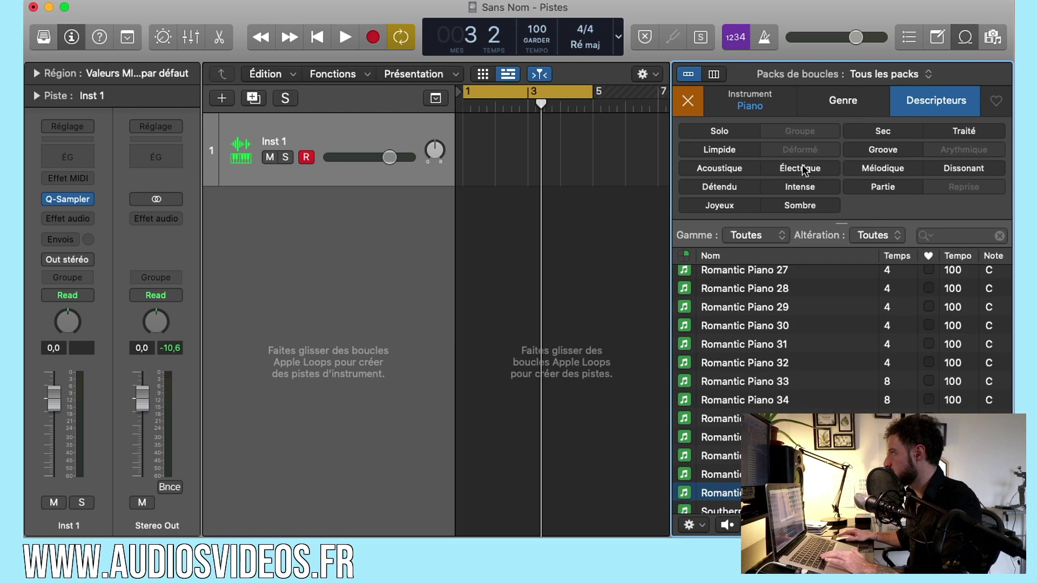
{"action": "left_click", "coordinate": [718, 207]}
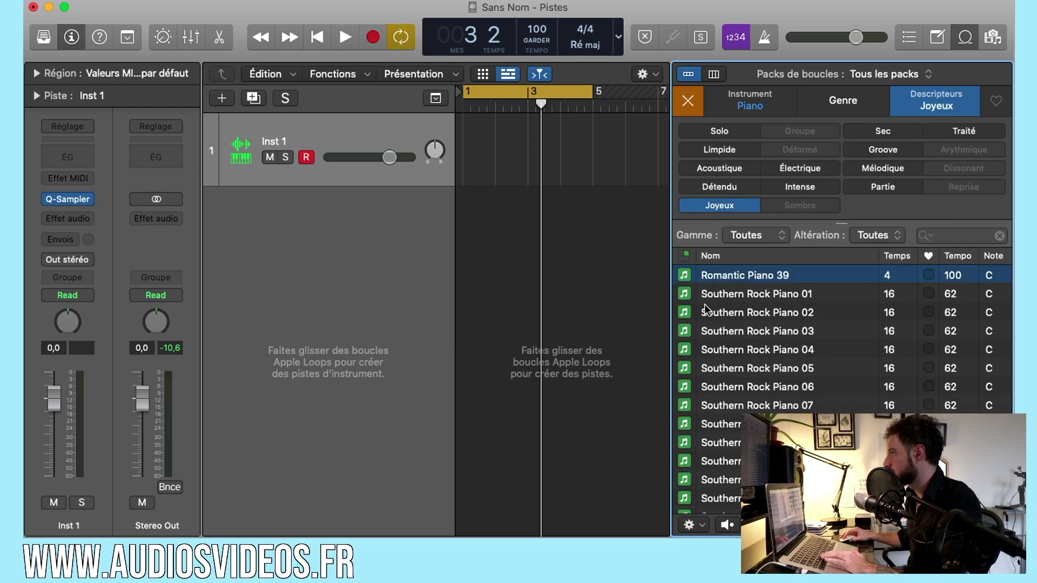
{"action": "left_click", "coordinate": [704, 303]}
{"action": "scroll", "coordinate": [726, 373], "scroll_direction": "down", "scroll_amount": 5}
{"action": "scroll", "coordinate": [725, 374], "scroll_direction": "up", "scroll_amount": 1}
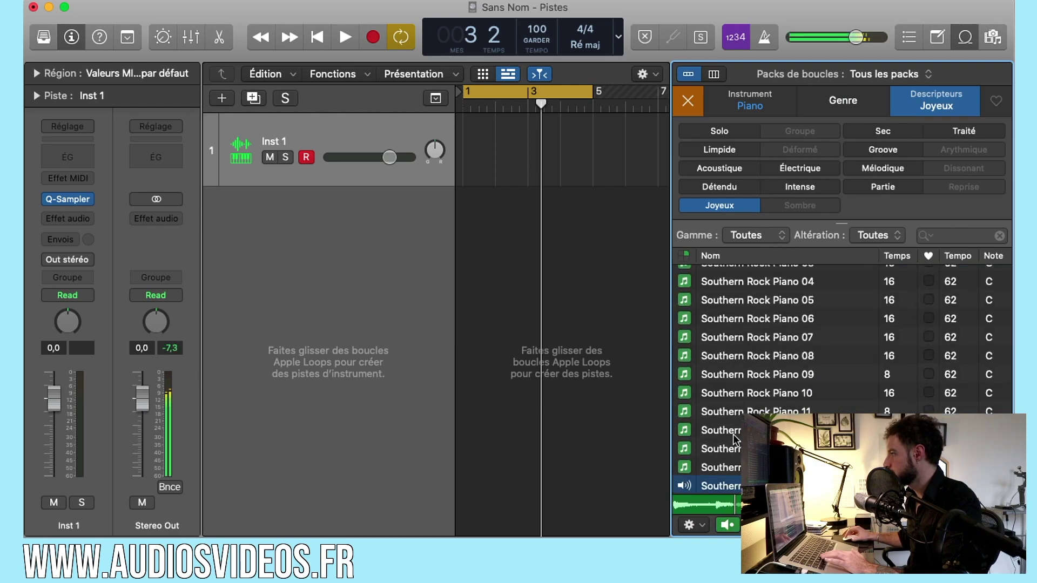
{"action": "left_click", "coordinate": [729, 393]}
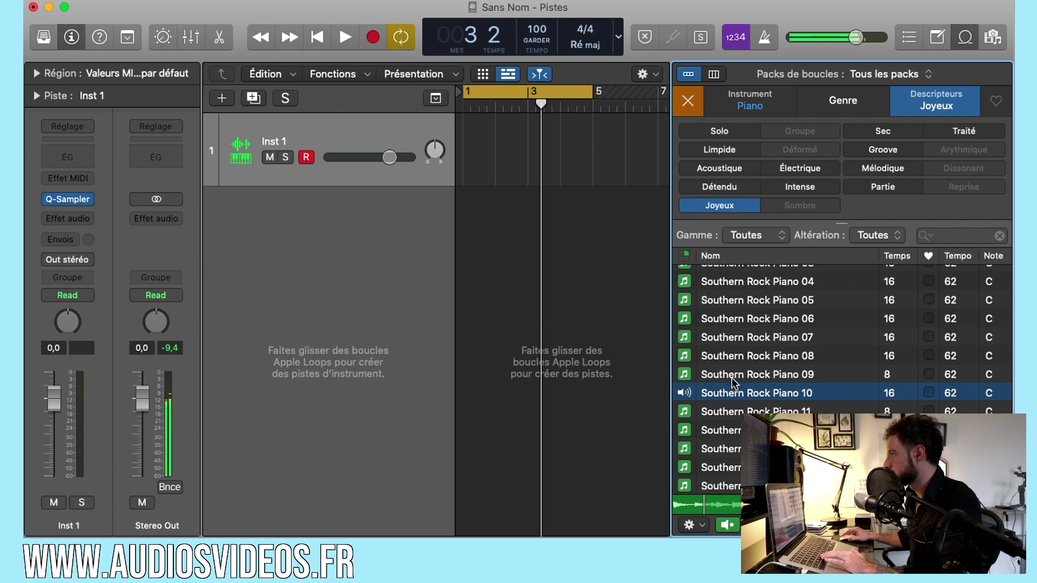
{"action": "left_click", "coordinate": [736, 378]}
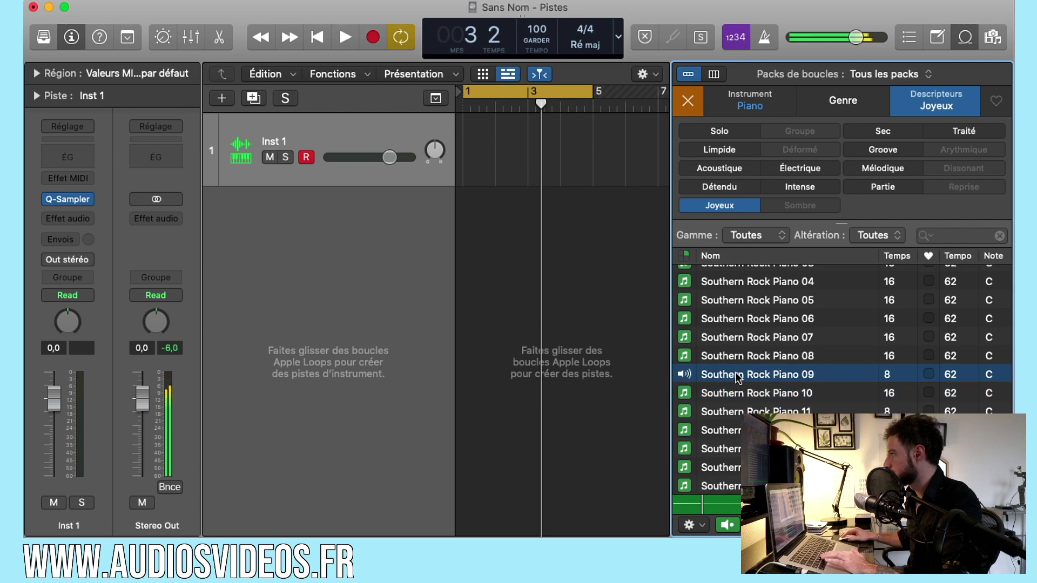
- Place Southern Rock Piano 09 at bar 1 on a new track below Inst 1 and shorten the cycle range to bars 1–3
{"action": "left_click_drag", "start_coordinate": [735, 378], "coordinate": [490, 289]}
{"action": "left_click", "coordinate": [493, 241]}
{"action": "left_click", "coordinate": [585, 95]}
{"action": "left_click_drag", "start_coordinate": [585, 94], "coordinate": [527, 95]}
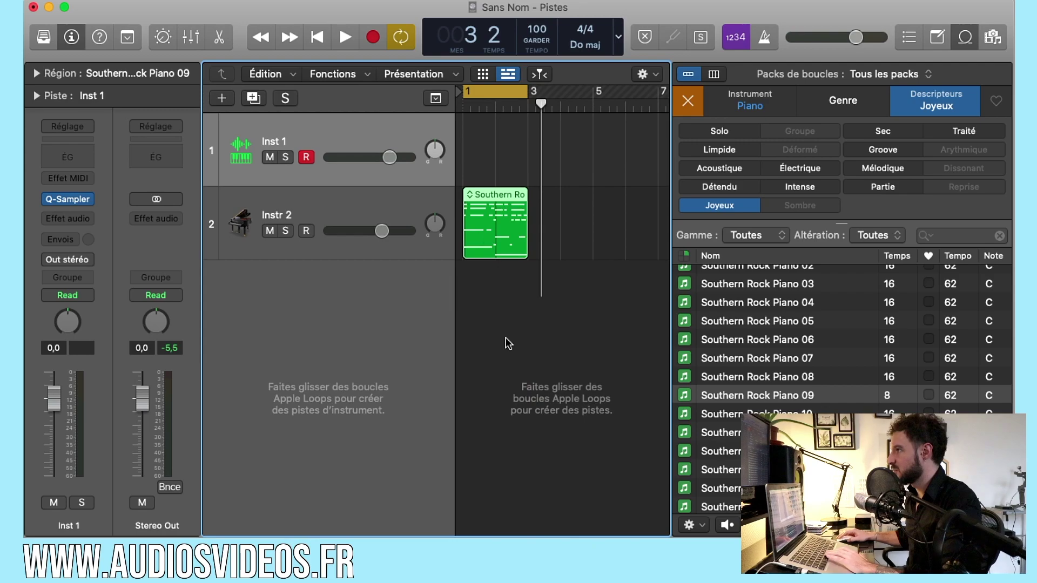
- Open the Southern Rock Piano 09 region in the piano roll and close the loop browser
{"action": "key", "text": "e"}
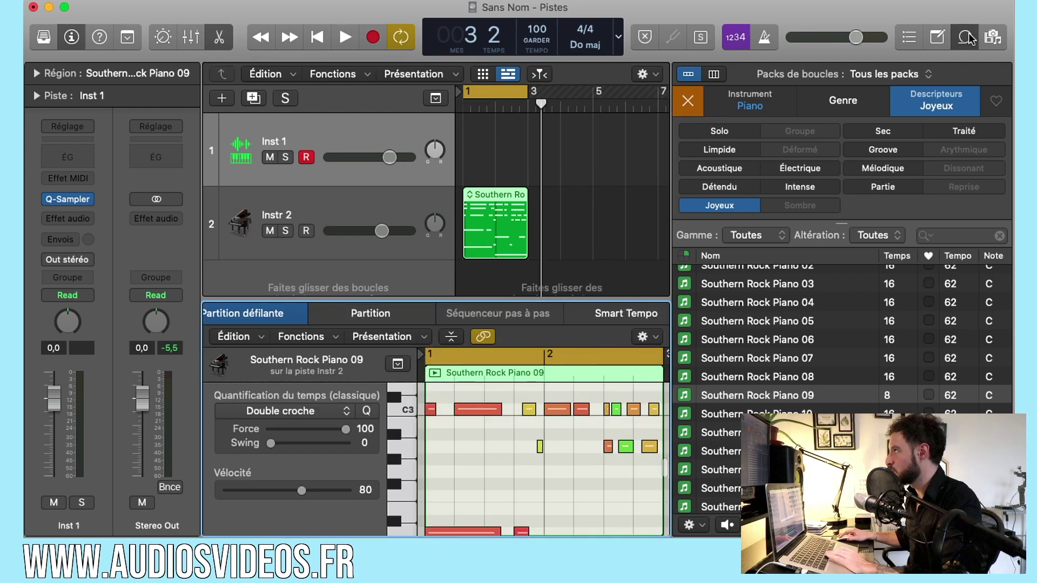
{"action": "left_click", "coordinate": [966, 37]}
{"action": "left_click_drag", "start_coordinate": [927, 337], "coordinate": [910, 337]}
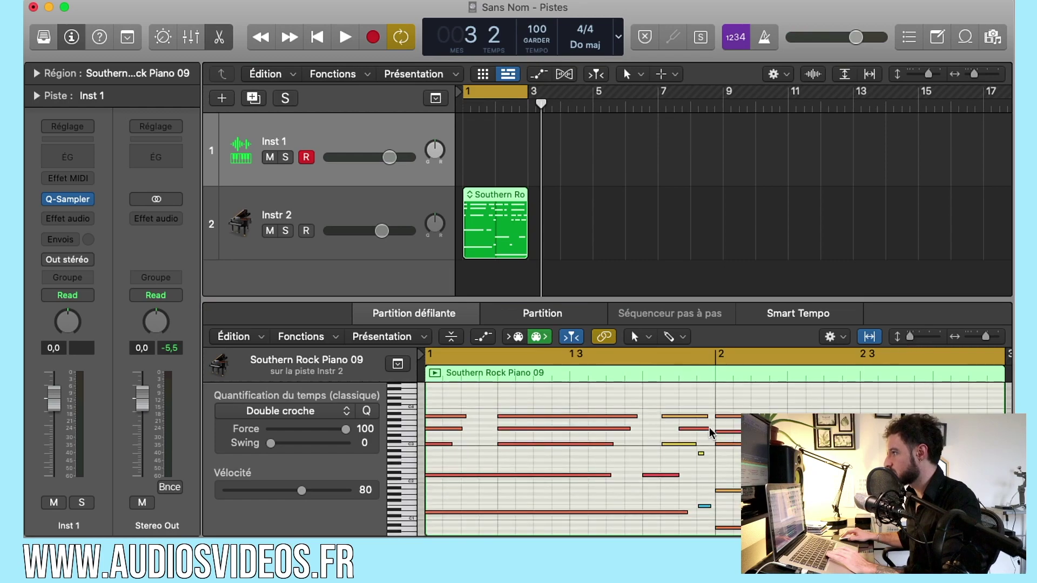
{"action": "scroll", "coordinate": [701, 432], "scroll_direction": "down", "scroll_amount": 5}
{"action": "scroll", "coordinate": [702, 432], "scroll_direction": "up", "scroll_amount": 5}
- Delete the repeated and short passing notes in bar 1, keeping only the opening chord and its bass notes
{"action": "left_click_drag", "start_coordinate": [516, 402], "coordinate": [517, 447]}
{"action": "key", "text": "Delete"}
{"action": "left_click_drag", "start_coordinate": [656, 394], "coordinate": [701, 486]}
{"action": "key", "text": "Delete"}
{"action": "left_click_drag", "start_coordinate": [701, 440], "coordinate": [700, 518]}
{"action": "key", "text": "Delete"}
- Lengthen all remaining bar 1 notes so they end at the start of bar 2
{"action": "left_click_drag", "start_coordinate": [472, 398], "coordinate": [704, 445]}
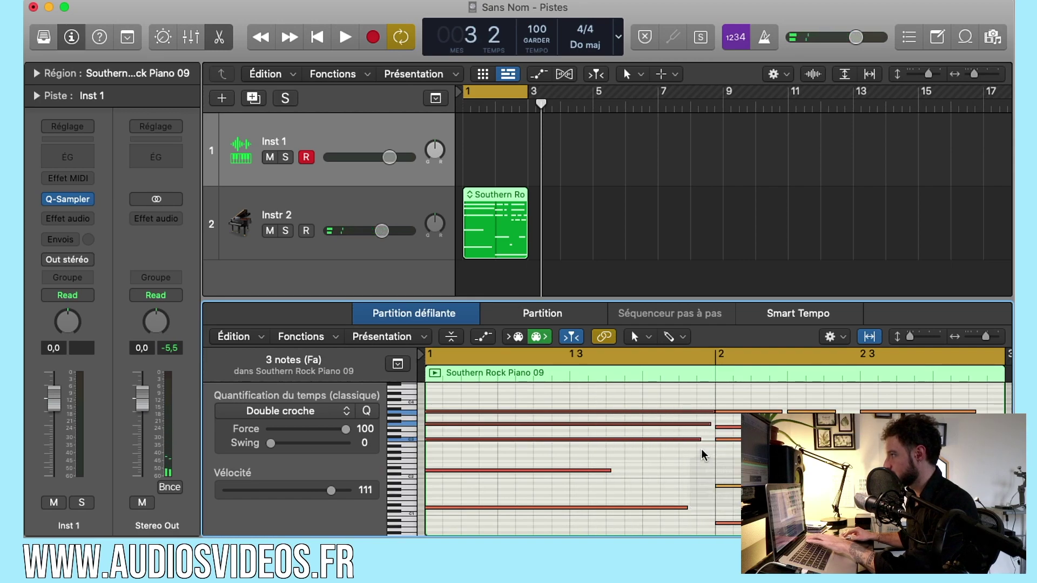
{"action": "left_click", "coordinate": [707, 444]}
{"action": "left_click", "coordinate": [705, 439]}
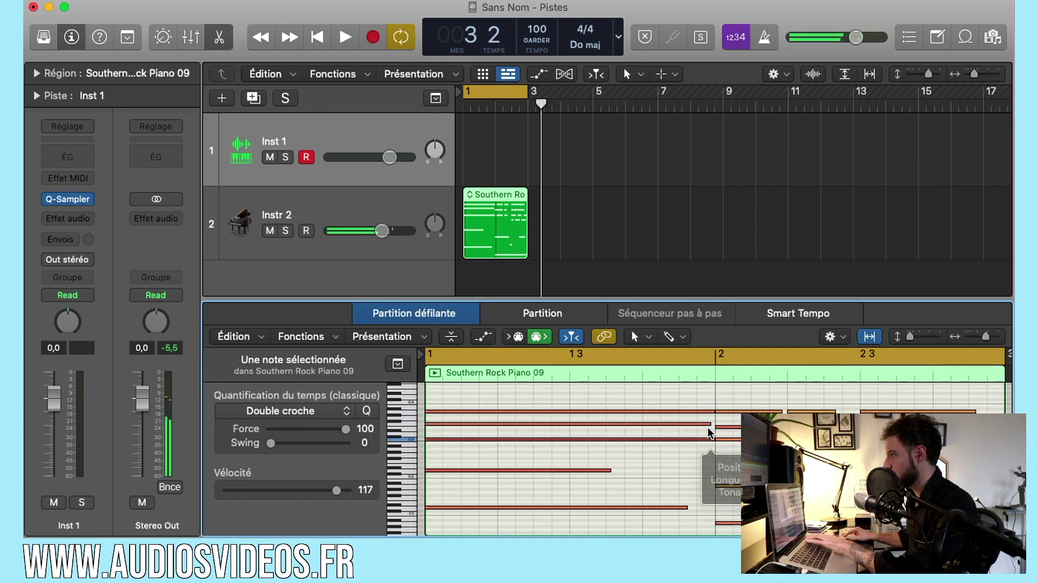
{"action": "left_click", "coordinate": [711, 427]}
{"action": "left_click_drag", "start_coordinate": [609, 471], "coordinate": [715, 473]}
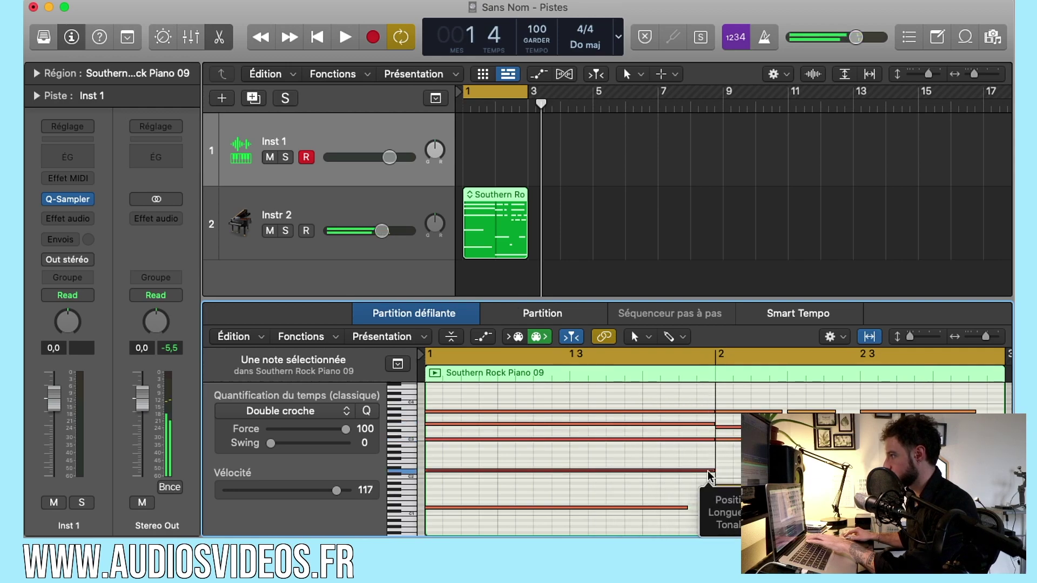
{"action": "left_click", "coordinate": [695, 510]}
{"action": "left_click_drag", "start_coordinate": [694, 510], "coordinate": [709, 509]}
- Delete the repeated notes in bar 2 and extend the upper chord notes to the end of the region at bar 3
{"action": "scroll", "coordinate": [695, 489], "scroll_direction": "down", "scroll_amount": 1}
{"action": "left_click_drag", "start_coordinate": [795, 389], "coordinate": [813, 442]}
{"action": "key", "text": "Delete"}
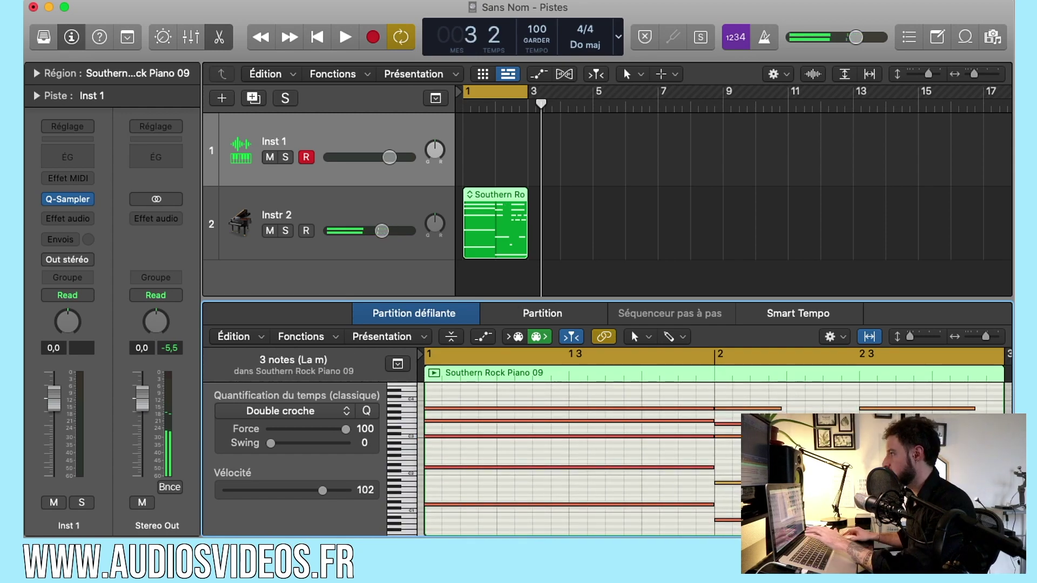
{"action": "left_click", "coordinate": [948, 483]}
{"action": "key", "text": "Delete"}
{"action": "left_click", "coordinate": [855, 500]}
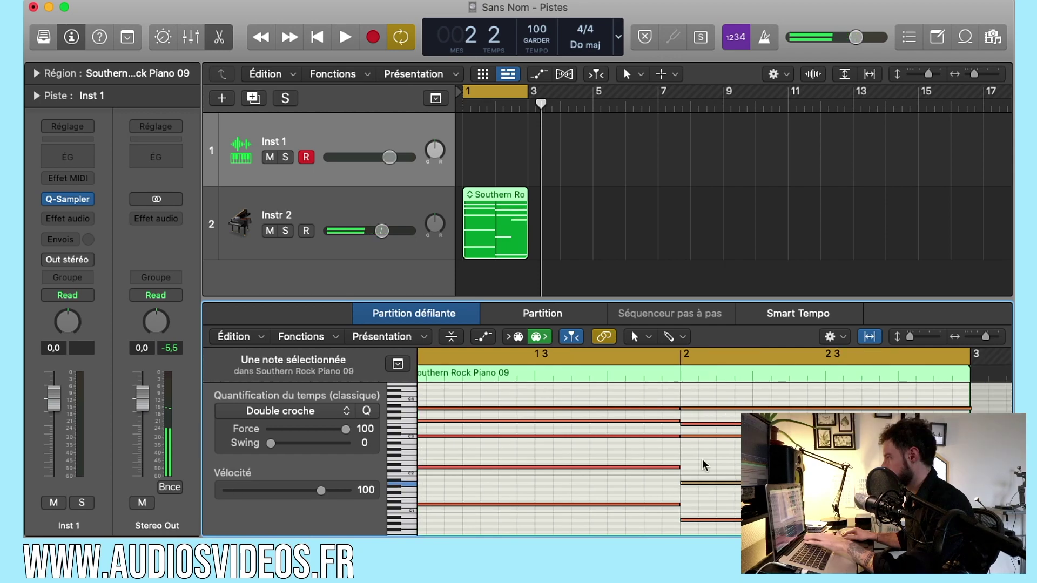
- Raise the velocity of all notes in the region to 127 using the note velocity automation lane, and hide the lane
{"action": "scroll", "coordinate": [658, 451], "scroll_direction": "left", "scroll_amount": 2}
{"action": "scroll", "coordinate": [657, 451], "scroll_direction": "up", "scroll_amount": 1}
{"action": "scroll", "coordinate": [658, 450], "scroll_direction": "down", "scroll_amount": 1}
{"action": "scroll", "coordinate": [569, 416], "scroll_direction": "left", "scroll_amount": 1}
{"action": "scroll", "coordinate": [570, 416], "scroll_direction": "down", "scroll_amount": 1}
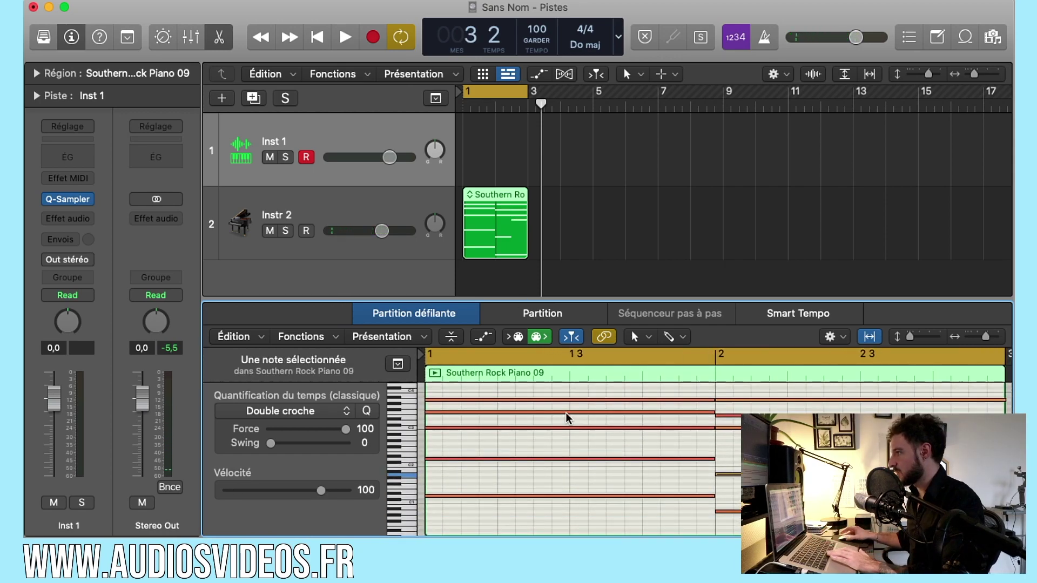
{"action": "left_click", "coordinate": [484, 336]}
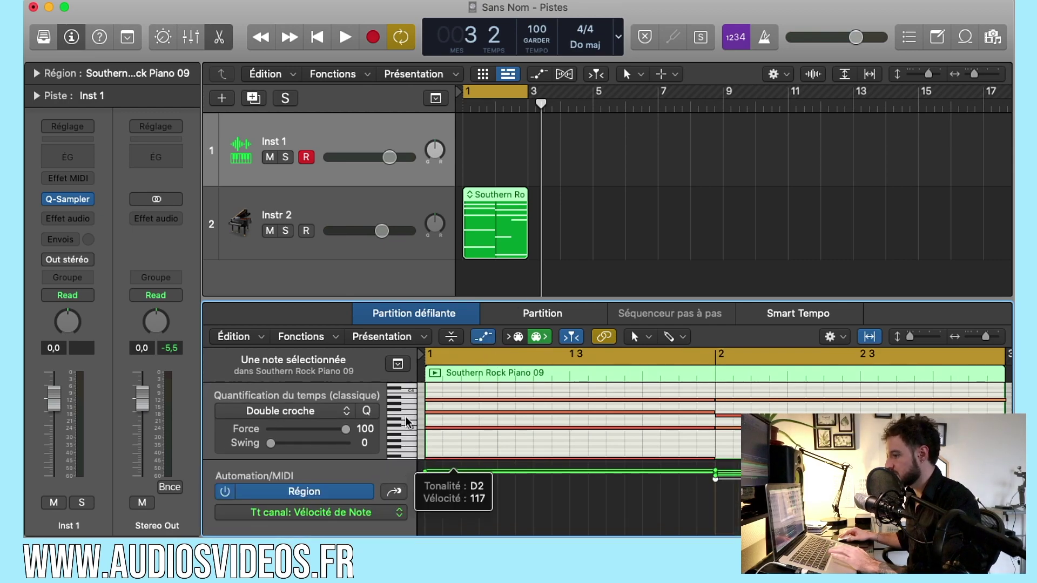
{"action": "left_click", "coordinate": [407, 391]}
{"action": "left_click_drag", "start_coordinate": [406, 389], "coordinate": [405, 506]}
{"action": "left_click_drag", "start_coordinate": [425, 473], "coordinate": [425, 464]}
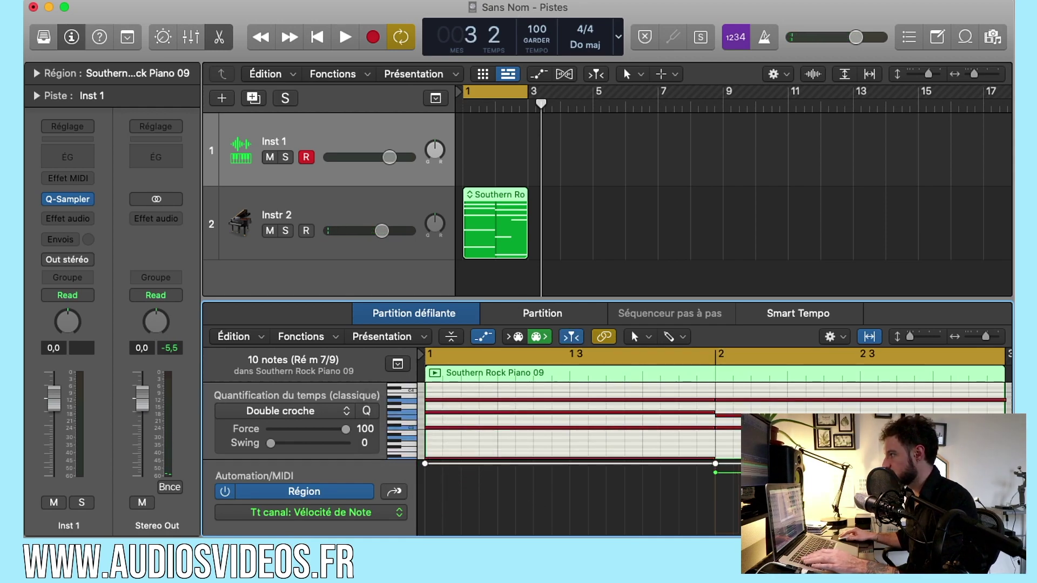
{"action": "left_click", "coordinate": [571, 337]}
{"action": "left_click", "coordinate": [715, 472]}
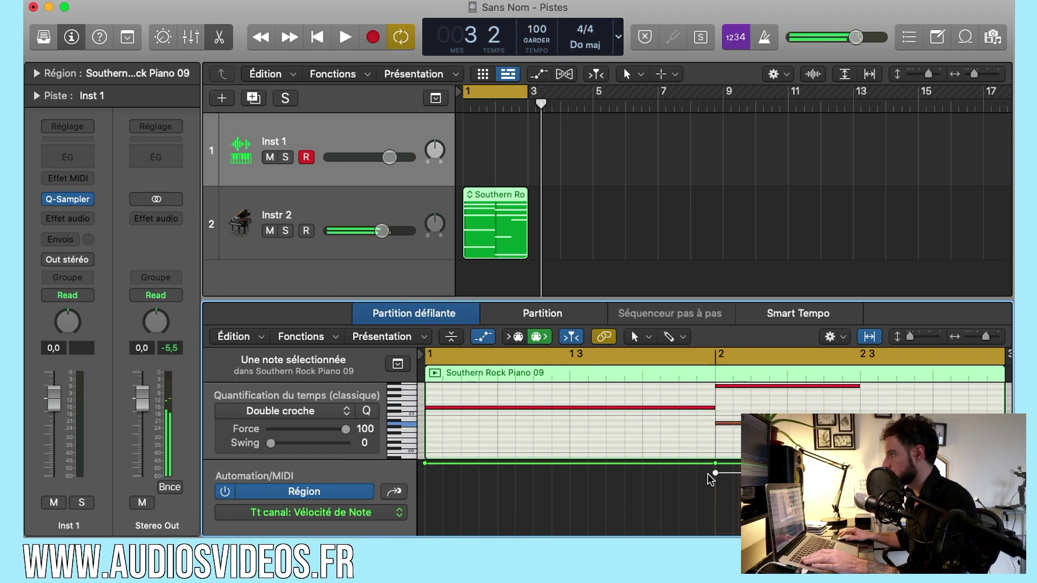
{"action": "left_click_drag", "start_coordinate": [716, 472], "coordinate": [716, 464]}
{"action": "left_click", "coordinate": [571, 336]}
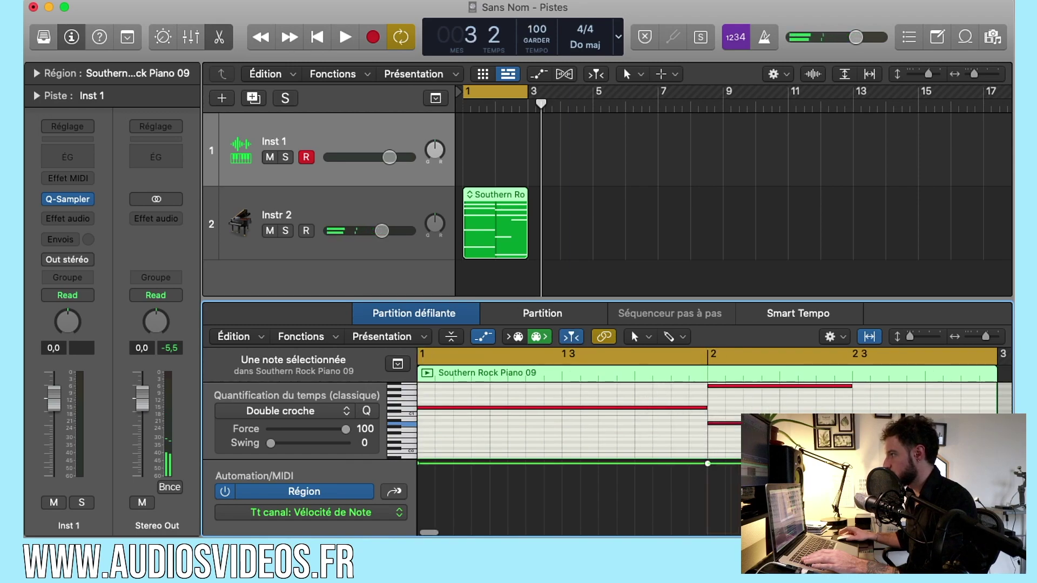
{"action": "left_click", "coordinate": [481, 337]}
{"action": "scroll", "coordinate": [656, 446], "scroll_direction": "up", "scroll_amount": 2}
{"action": "scroll", "coordinate": [656, 449], "scroll_direction": "up", "scroll_amount": 4}
{"action": "scroll", "coordinate": [656, 450], "scroll_direction": "down", "scroll_amount": 2}
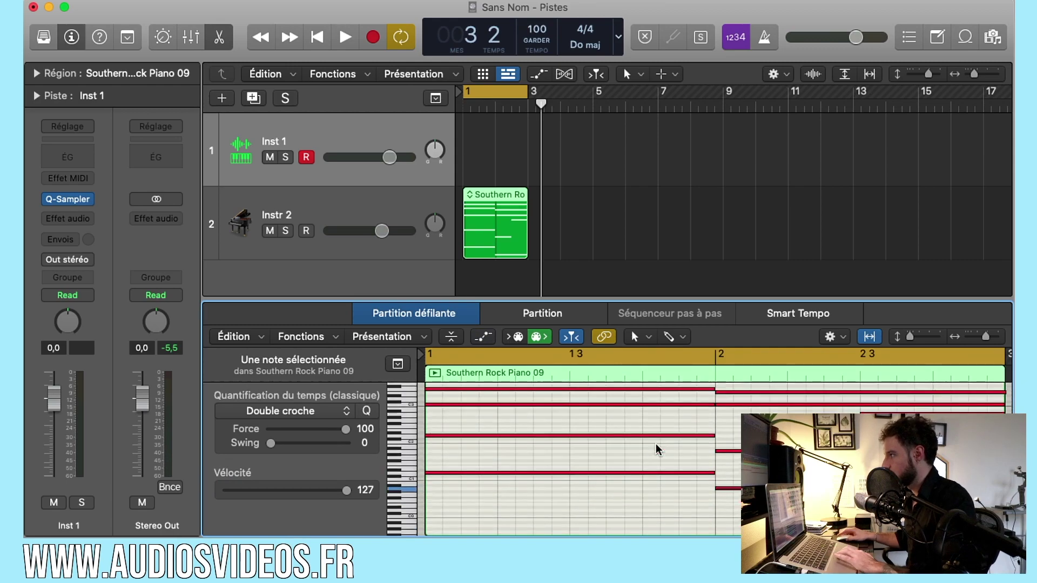
{"action": "scroll", "coordinate": [655, 449], "scroll_direction": "left", "scroll_amount": 4}
{"action": "scroll", "coordinate": [656, 449], "scroll_direction": "up", "scroll_amount": 2}
{"action": "scroll", "coordinate": [656, 450], "scroll_direction": "left", "scroll_amount": 2}
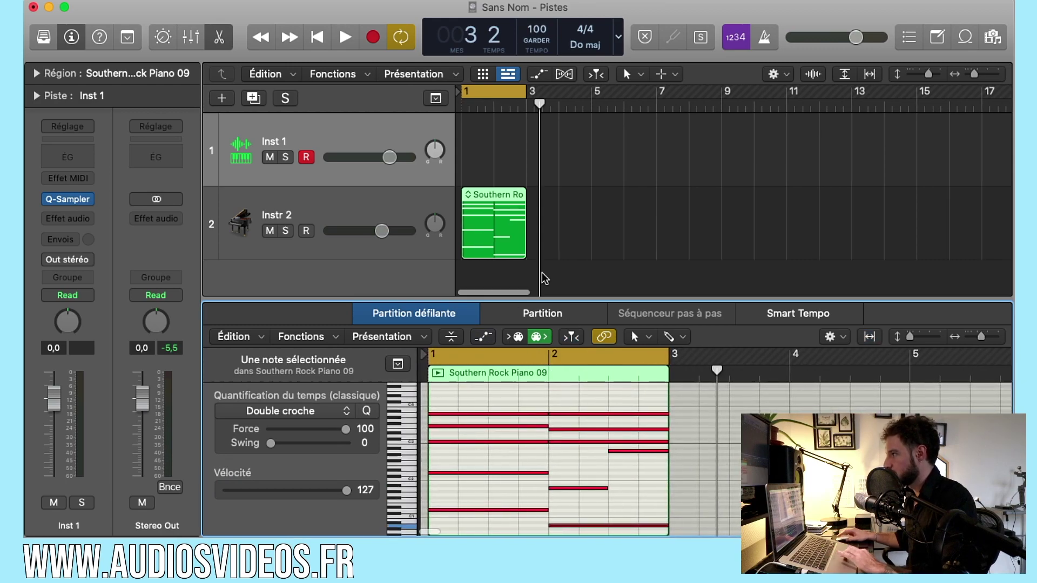
{"action": "scroll", "coordinate": [544, 279], "scroll_direction": "right", "scroll_amount": 1}
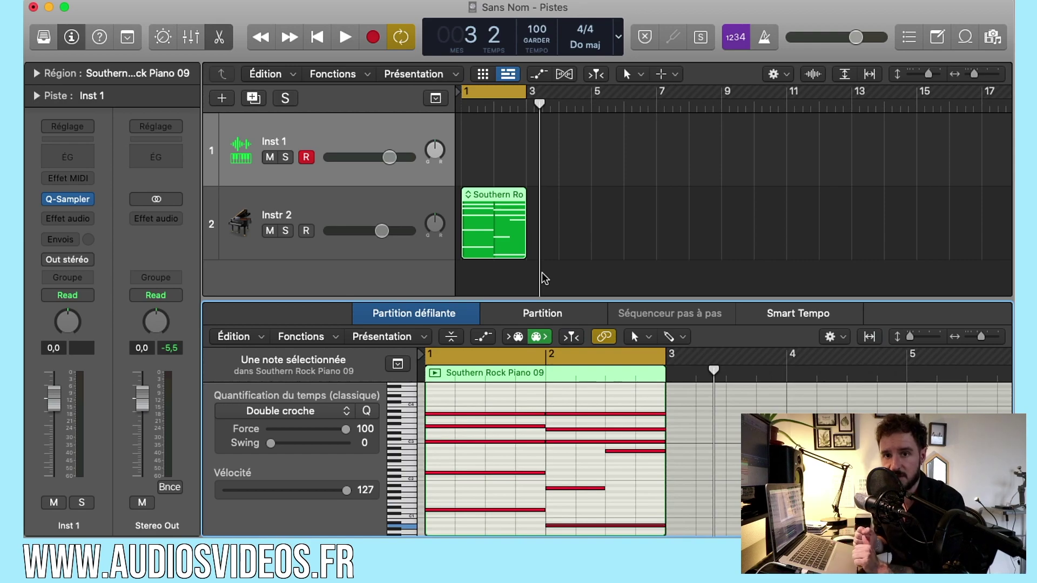
- Lower the Inst 1 track's volume to -3.4 dB and leave the Instr 2 track selected
{"action": "left_click", "coordinate": [361, 142]}
{"action": "left_click_drag", "start_coordinate": [385, 160], "coordinate": [323, 198]}
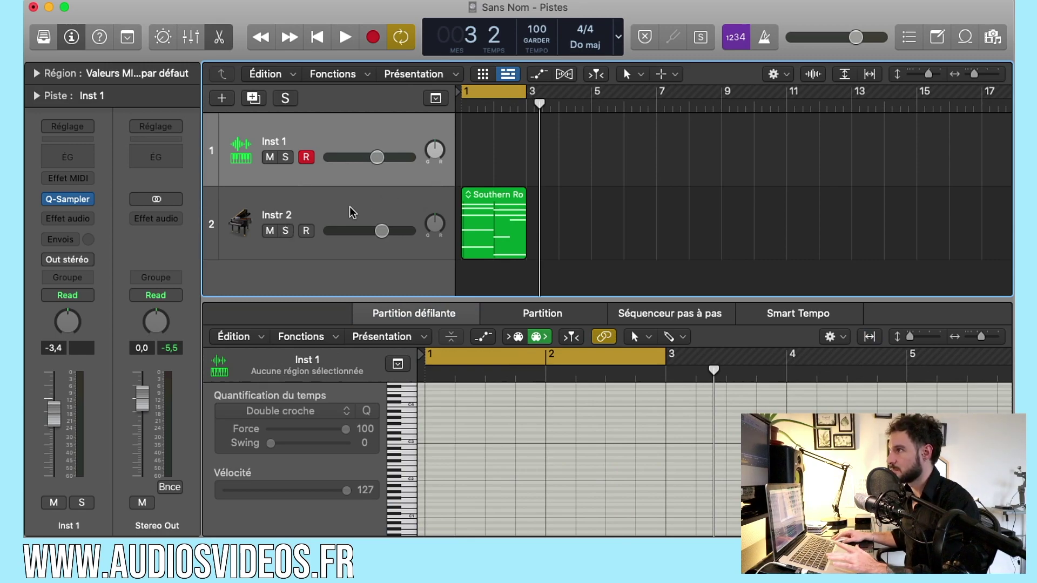
{"action": "left_click", "coordinate": [288, 235]}
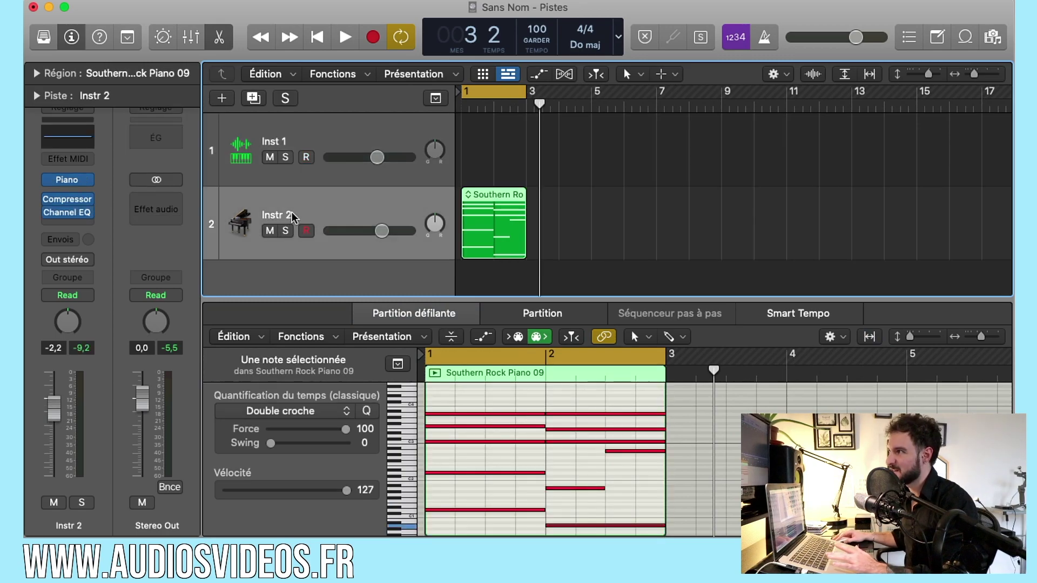
{"action": "left_click", "coordinate": [297, 140]}
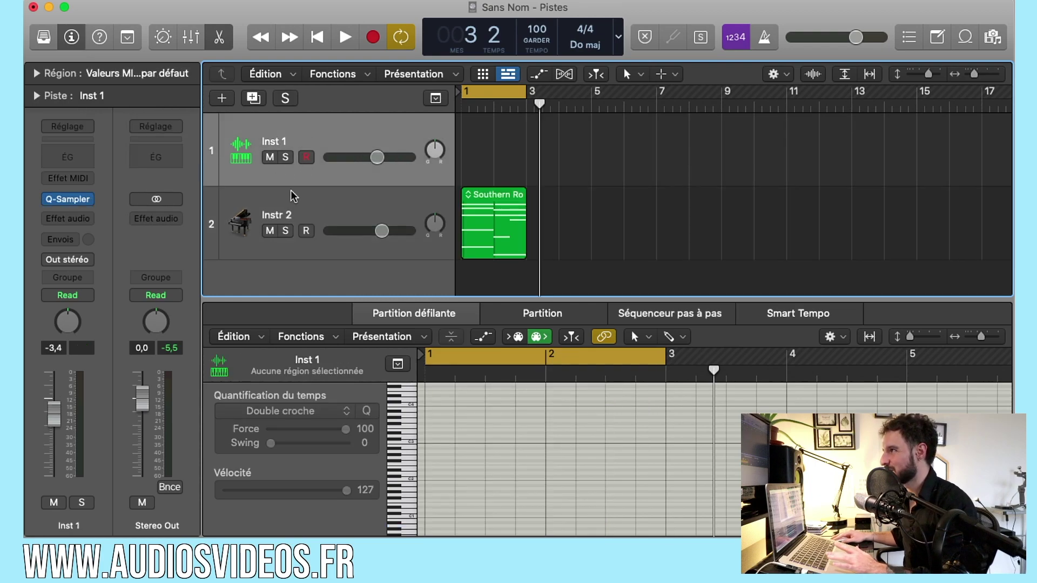
{"action": "left_click", "coordinate": [316, 210]}
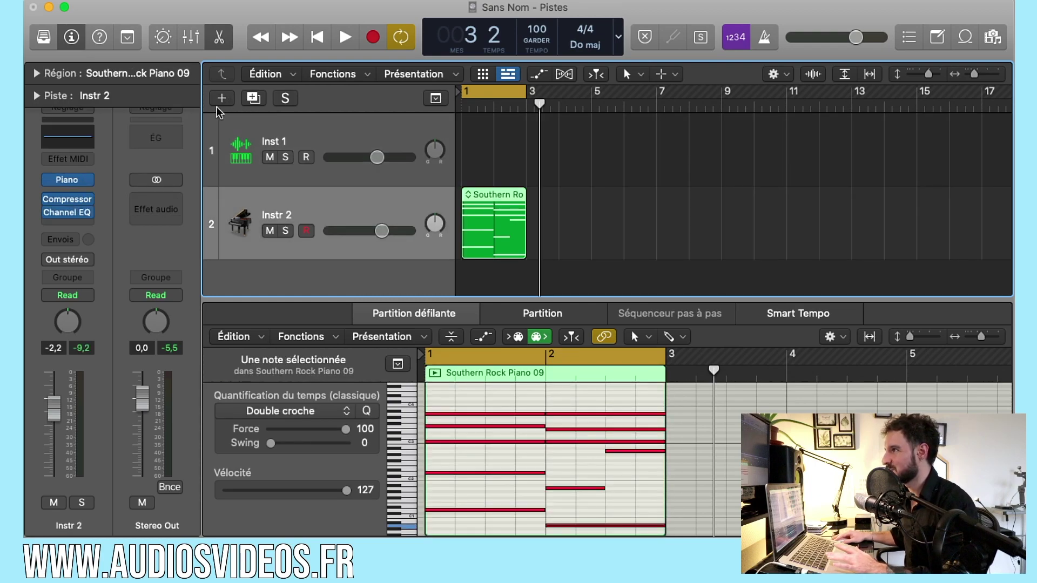
- Create one new audio track with Entrée 1 as its input and Output 1 + 2 as its output
{"action": "left_click", "coordinate": [221, 97]}
{"action": "left_click", "coordinate": [503, 53]}
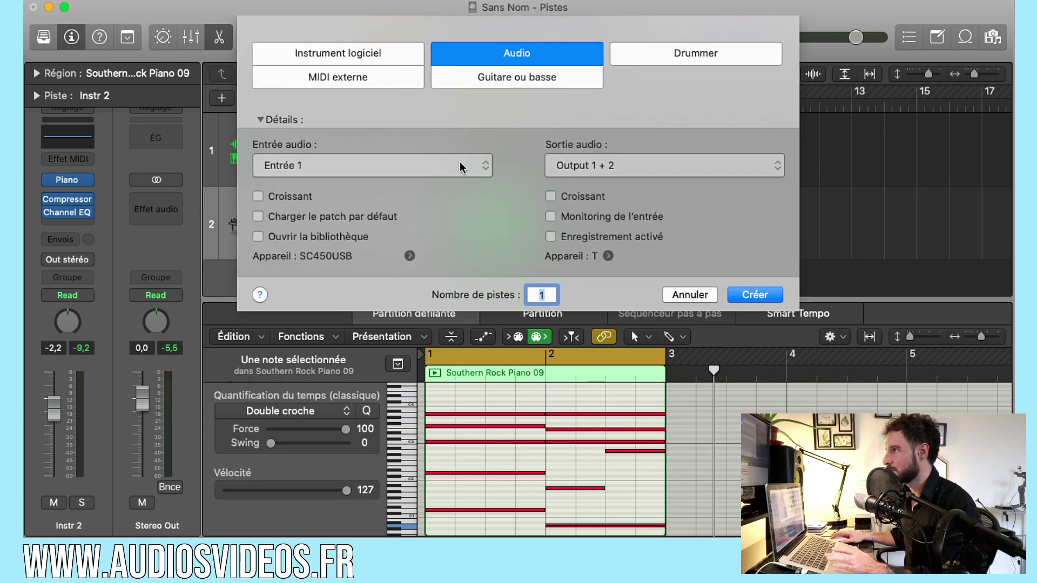
{"action": "left_click", "coordinate": [458, 176]}
{"action": "left_click", "coordinate": [467, 120]}
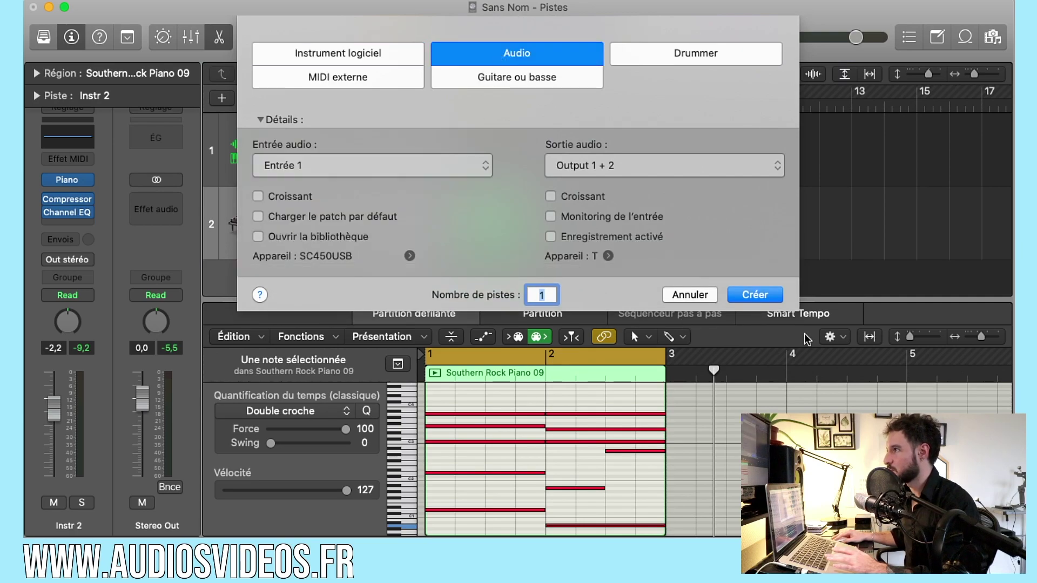
{"action": "left_click", "coordinate": [763, 300]}
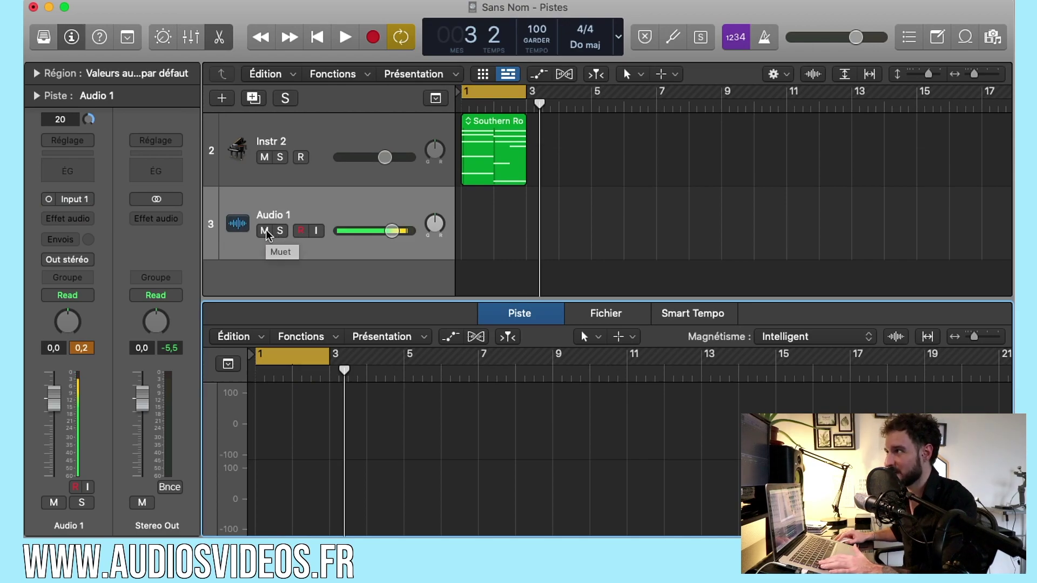
- Record a voice take over bars 1 and 2 on the Audio 1 track and play it back with the piano chords
{"action": "left_click", "coordinate": [265, 157]}
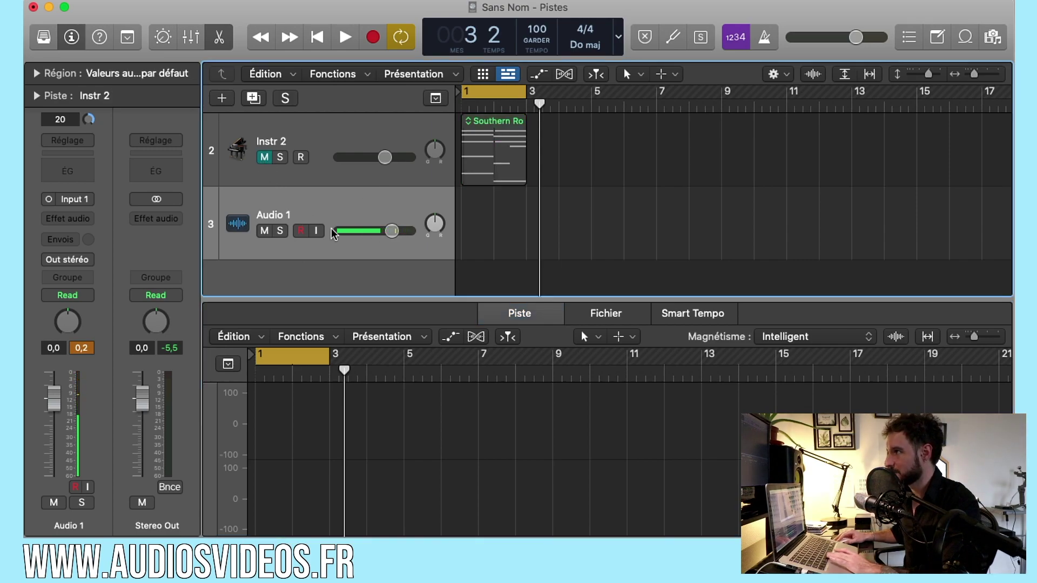
{"action": "left_click", "coordinate": [301, 232]}
{"action": "left_click", "coordinate": [387, 201]}
{"action": "key", "text": "r"}
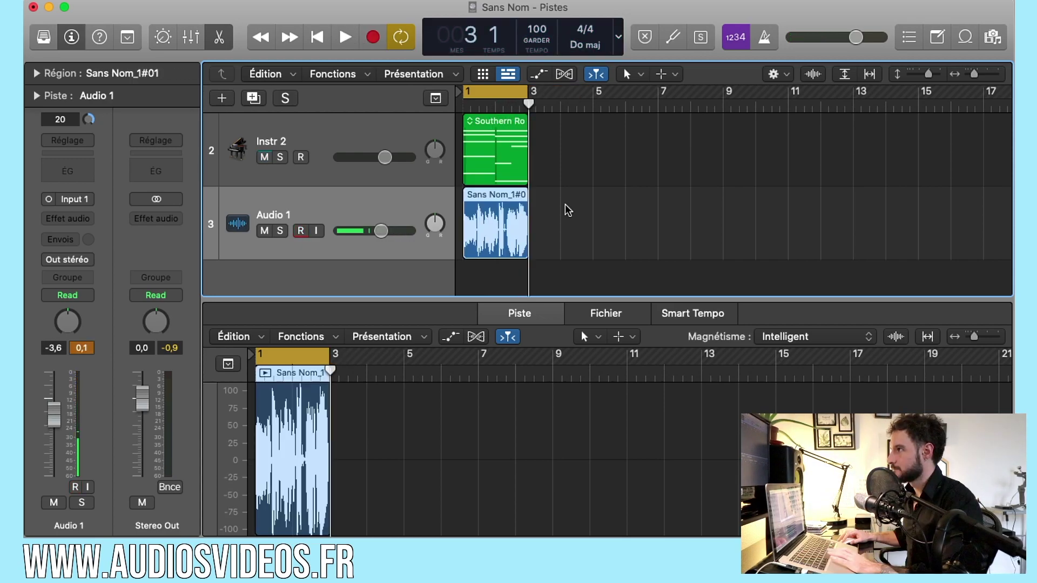
{"action": "key", "text": "space"}
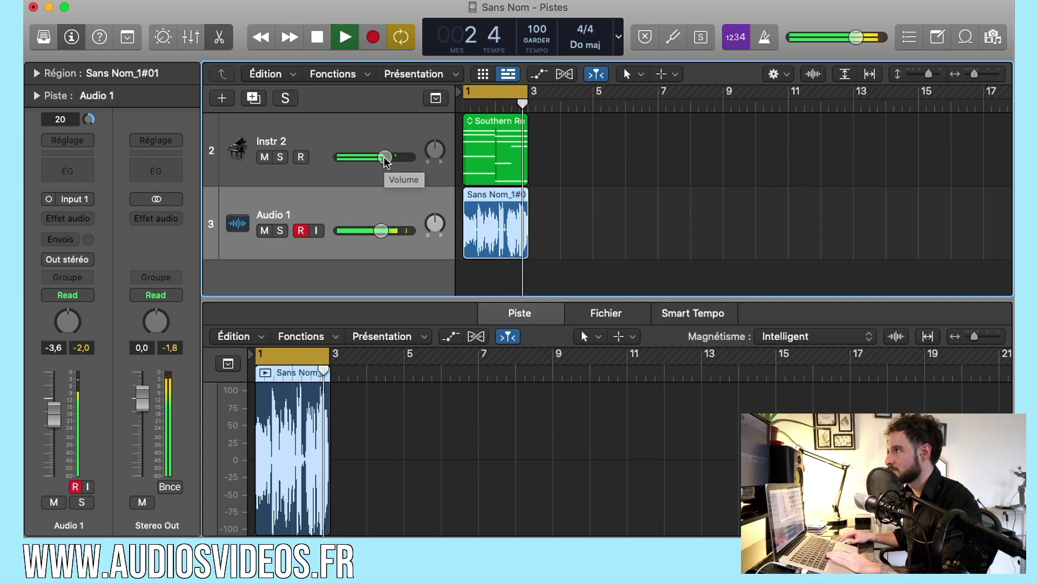
{"action": "key", "text": "space"}
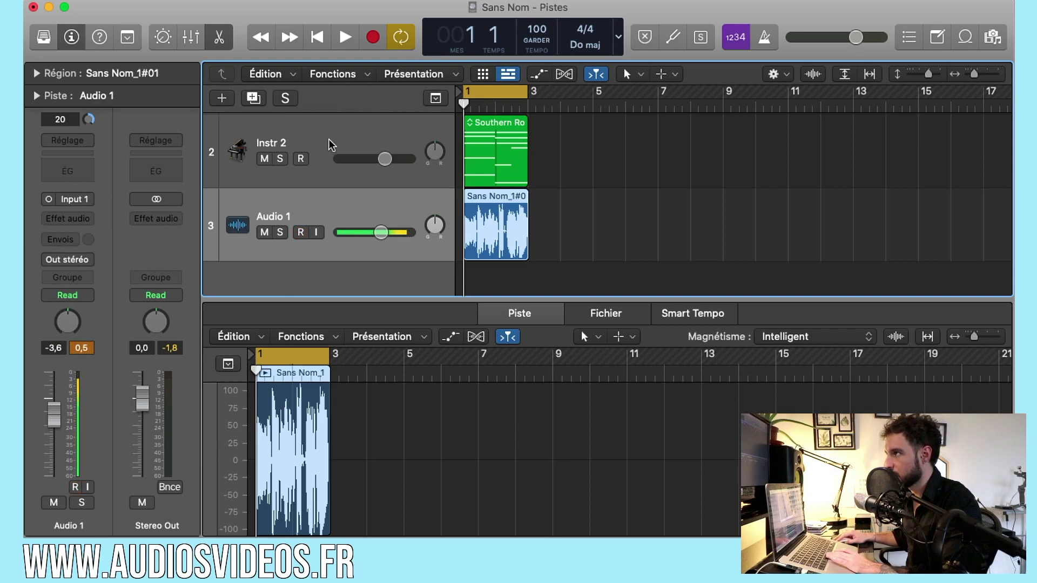
- Duplicate the Instr 2 track and replace the duplicate's Piano instrument with EVOC 20 PS (Vocoder Synth)
{"action": "key", "text": "Up"}
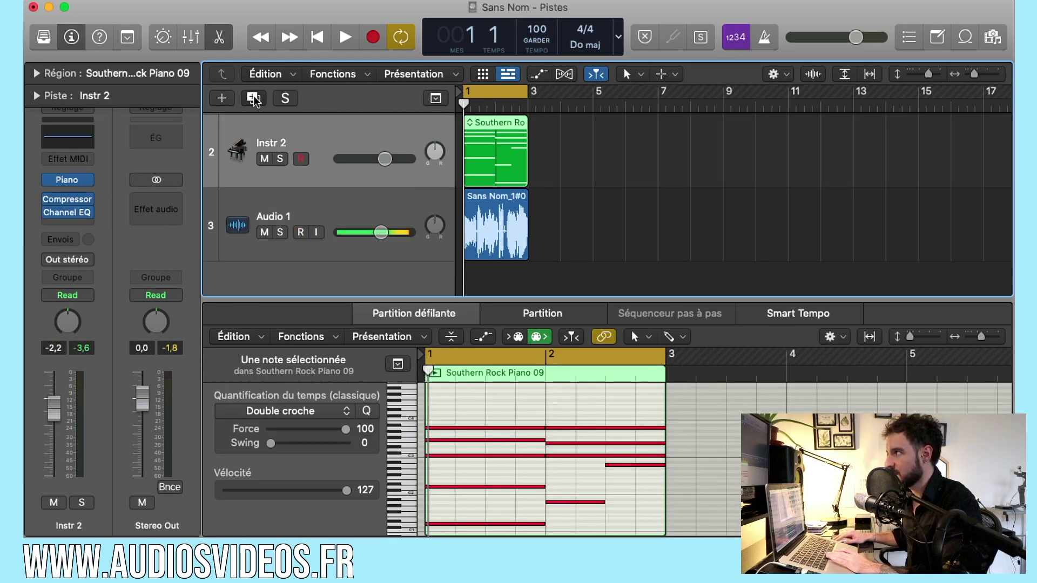
{"action": "left_click", "coordinate": [254, 99]}
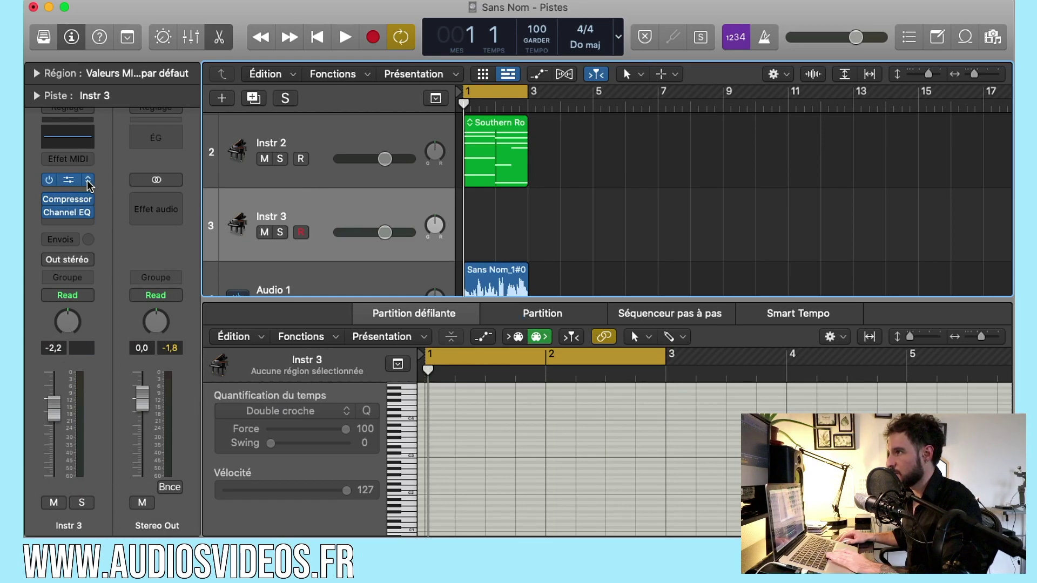
{"action": "left_click", "coordinate": [88, 182]}
{"action": "mouse_move", "coordinate": [139, 254]}
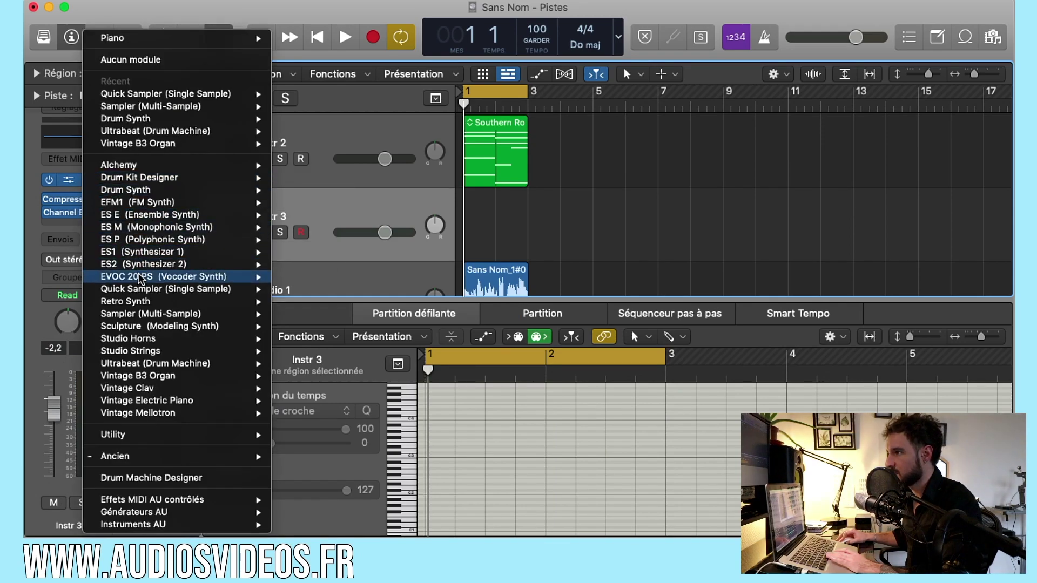
{"action": "mouse_move", "coordinate": [145, 327]}
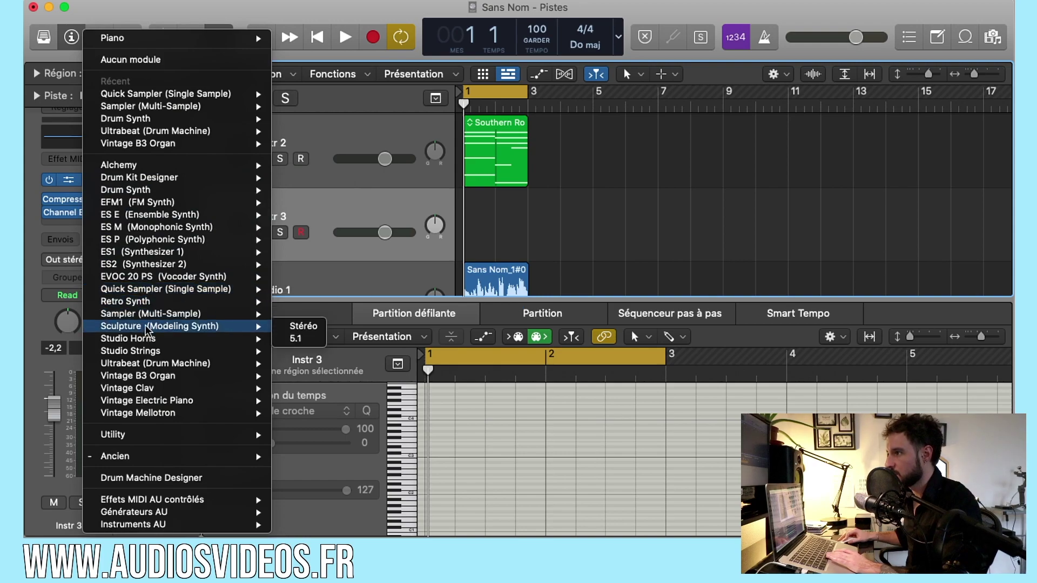
{"action": "mouse_move", "coordinate": [208, 279]}
{"action": "left_click", "coordinate": [299, 276]}
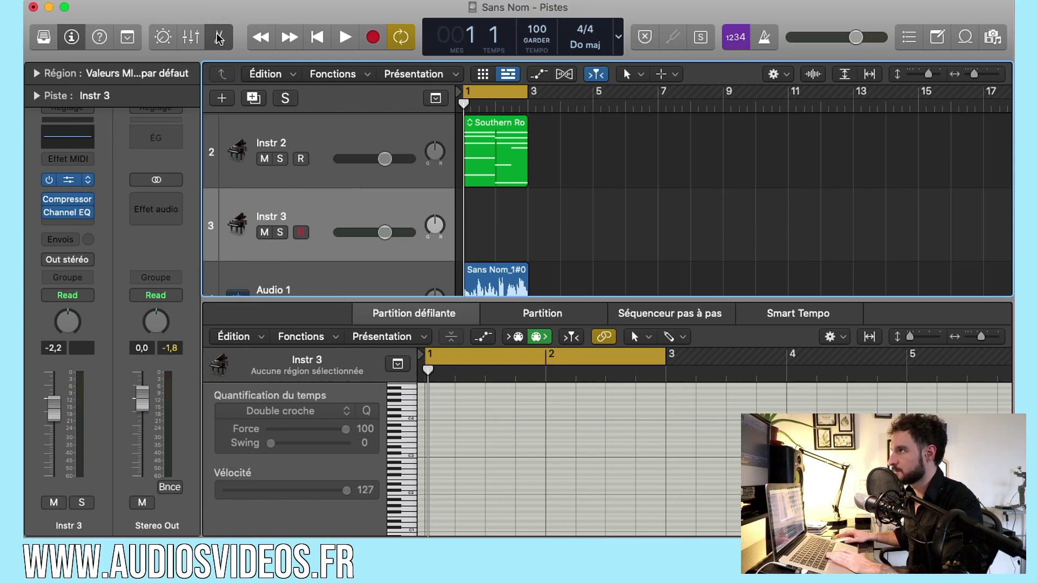
- Copy the Southern Rock Piano region from the Instr 2 track to bar 1 of the Inst 3 track
{"action": "left_click_drag", "start_coordinate": [467, 203], "coordinate": [670, 29]}
{"action": "left_click", "coordinate": [476, 229]}
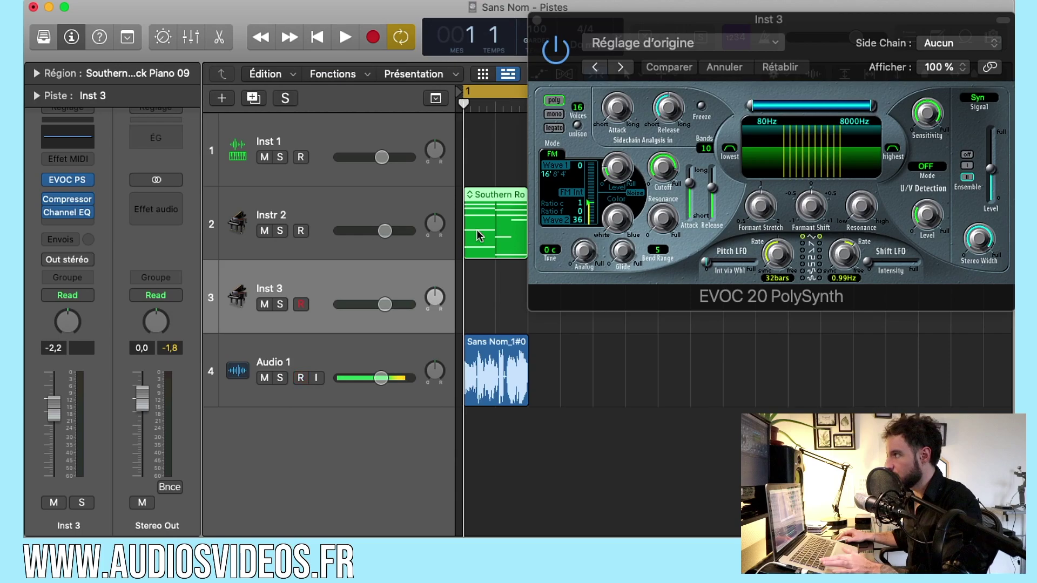
{"action": "left_click_drag", "start_coordinate": [476, 229], "coordinate": [486, 266]}
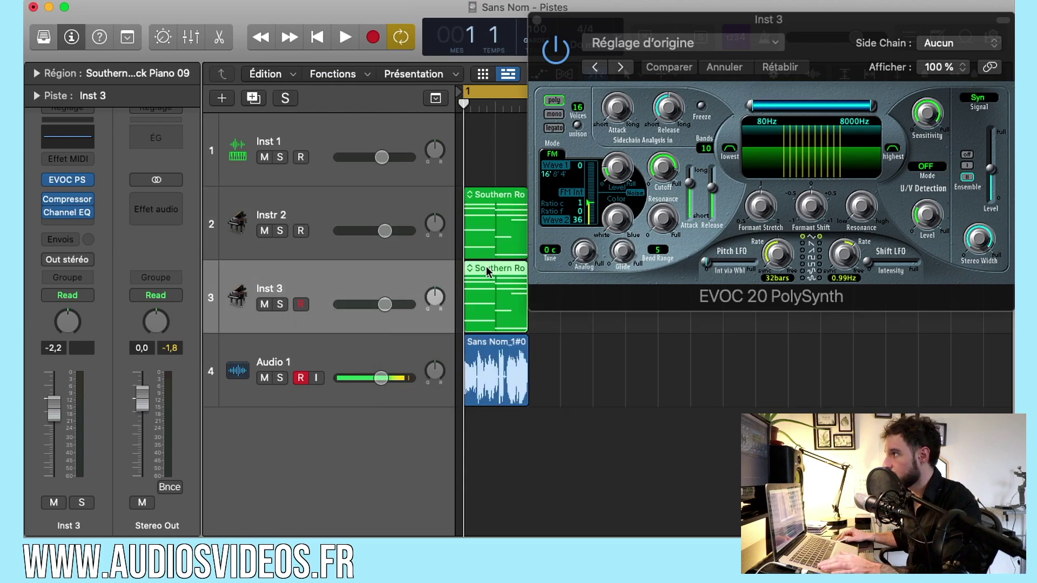
- Rename the Inst 3 track VOCODEUR, the Audio 1 track VOIX and the Instr 2 track ACCORDS
{"action": "double_click", "coordinate": [266, 290]}
{"action": "type", "text": "VOCODEUR"}
{"action": "key", "text": "Return"}
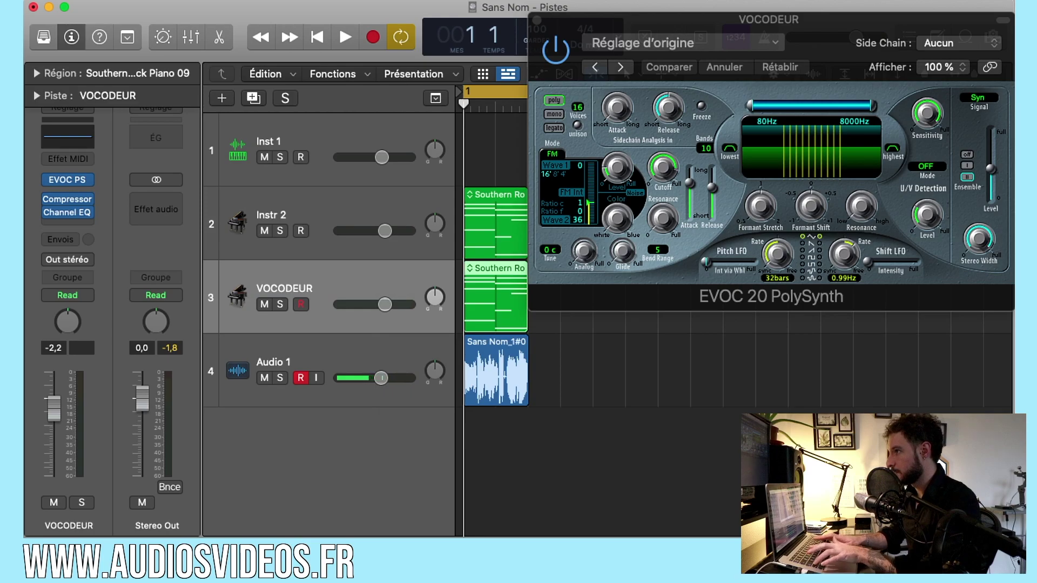
{"action": "double_click", "coordinate": [266, 359]}
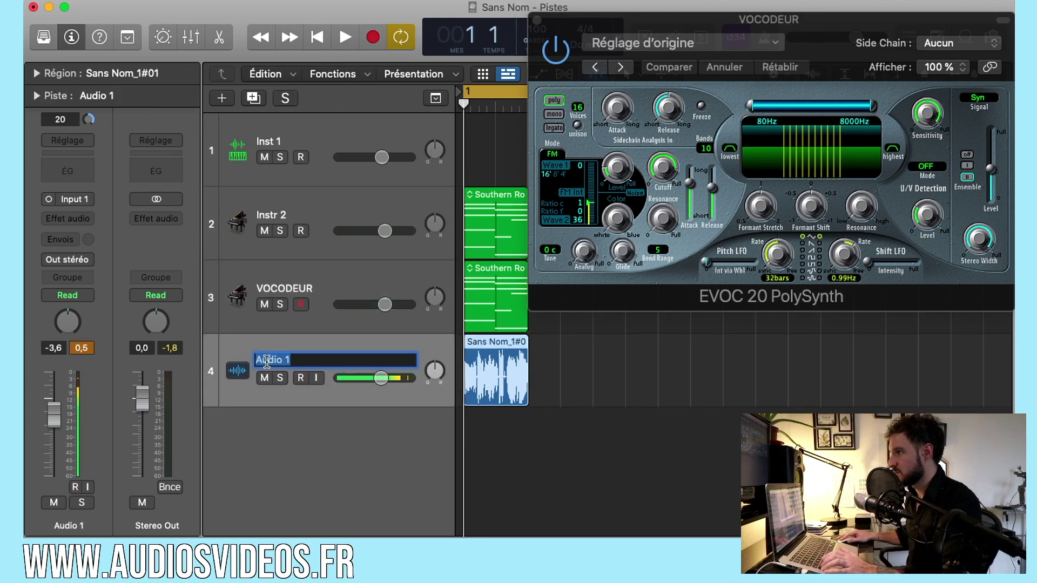
{"action": "type", "text": "VOIX"}
{"action": "key", "text": "Return"}
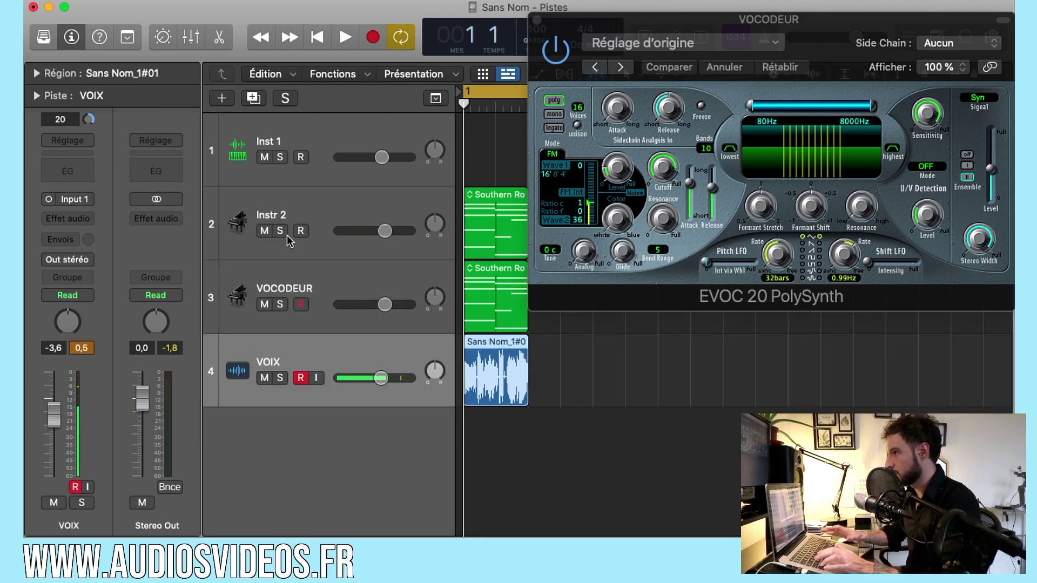
{"action": "double_click", "coordinate": [273, 214]}
{"action": "type", "text": "ACCORDS"}
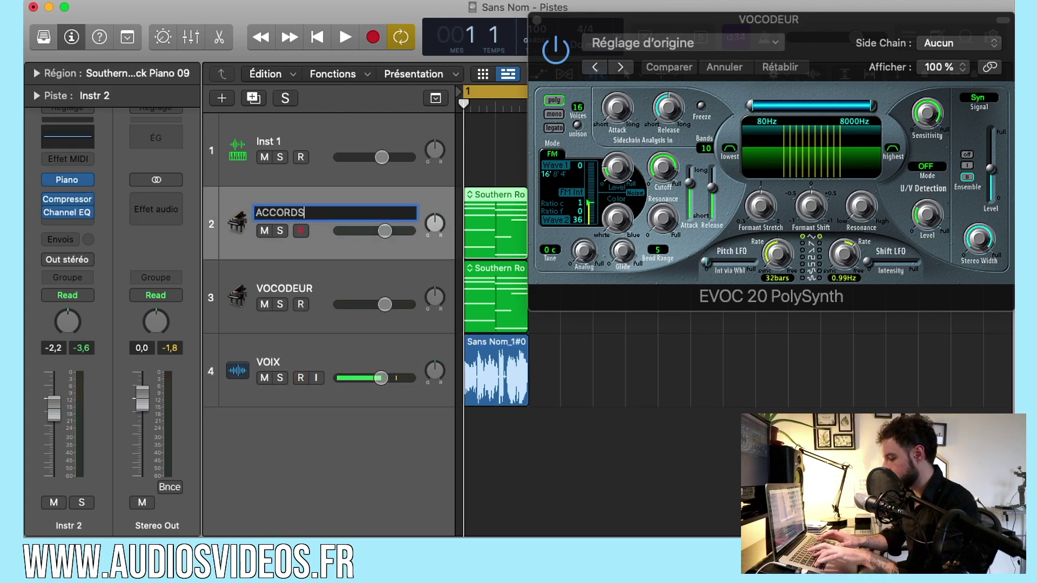
{"action": "key", "text": "Return"}
- Solo the VOCODEUR track and set the EVOC 20 PolySynth's side chain to VOIX (Audio 1)
{"action": "left_click_drag", "start_coordinate": [611, 31], "coordinate": [308, 44]}
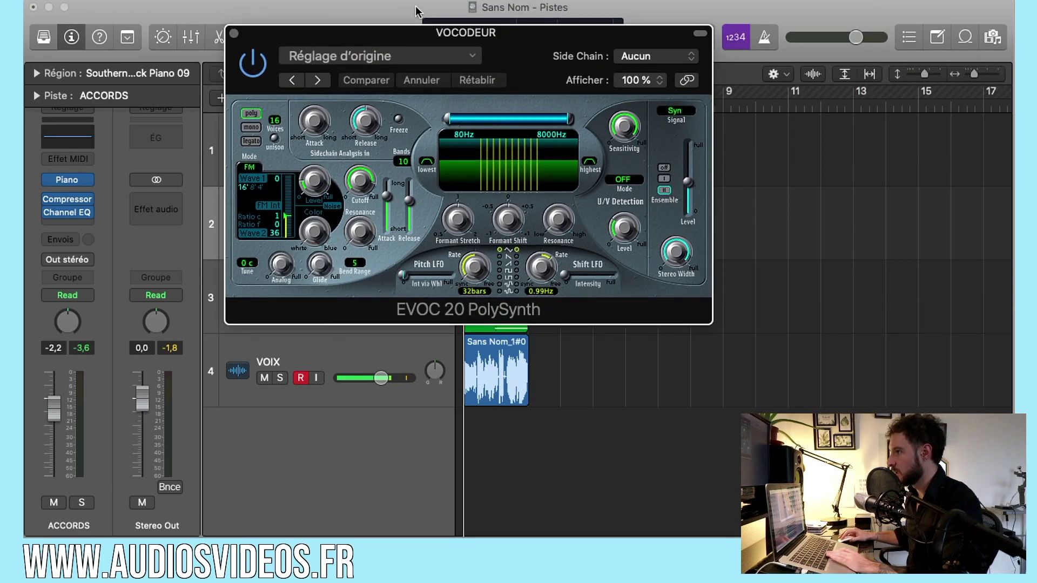
{"action": "left_click_drag", "start_coordinate": [429, 27], "coordinate": [689, 31]}
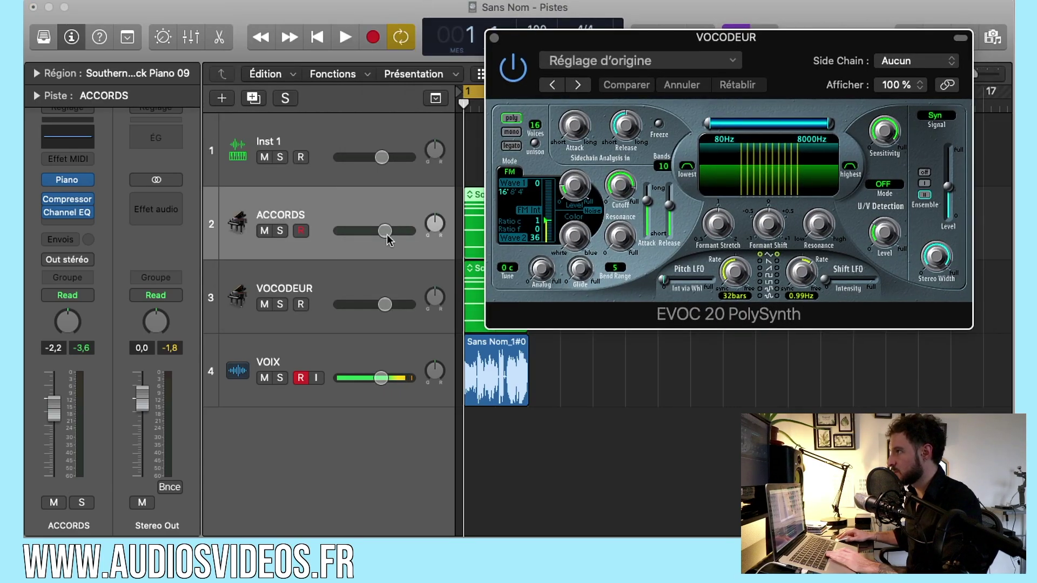
{"action": "left_click", "coordinate": [352, 281]}
{"action": "key", "text": "s"}
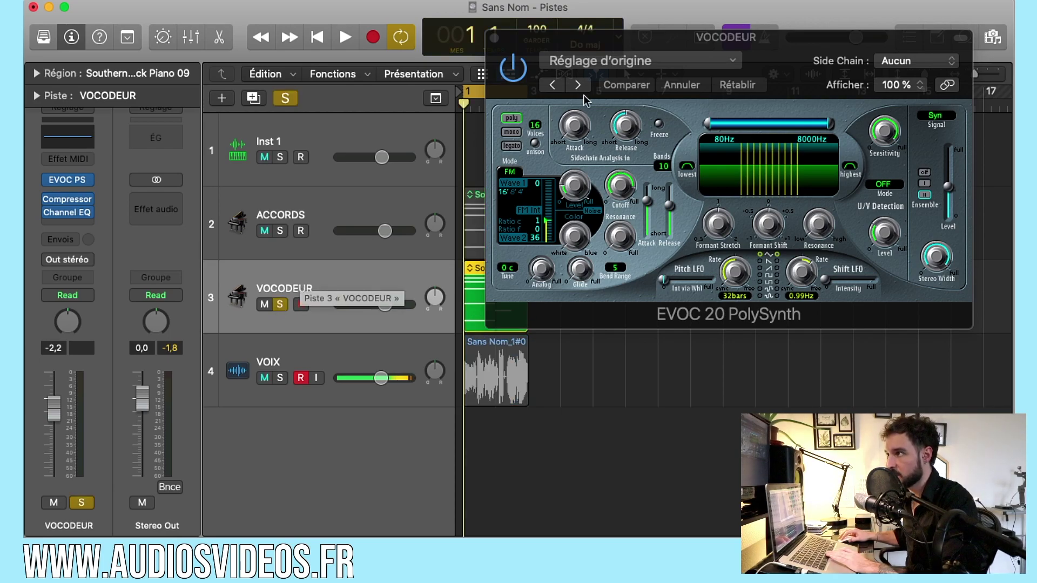
{"action": "left_click_drag", "start_coordinate": [617, 43], "coordinate": [400, 69]}
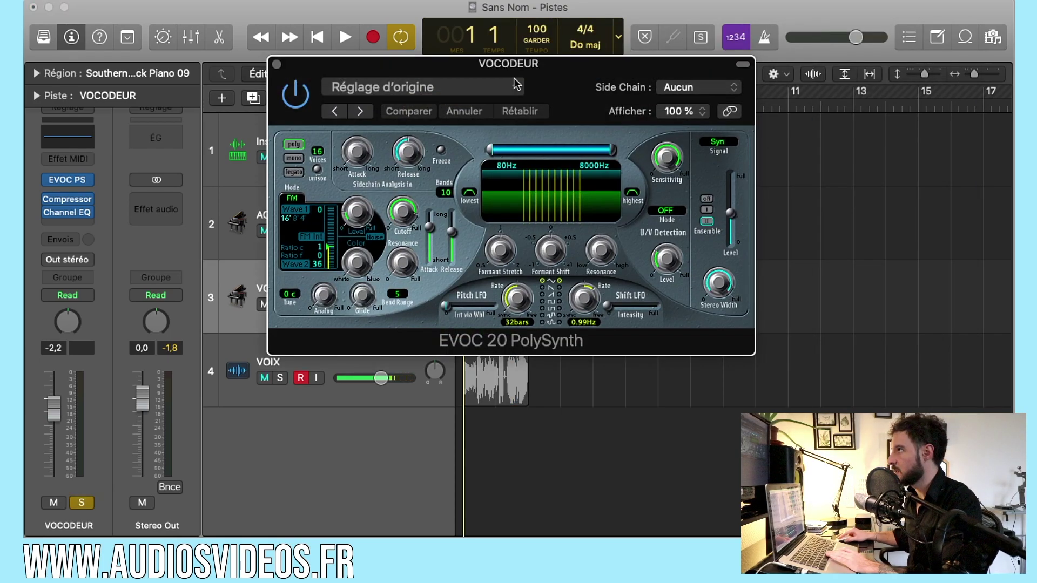
{"action": "left_click", "coordinate": [696, 92]}
{"action": "mouse_move", "coordinate": [690, 112]}
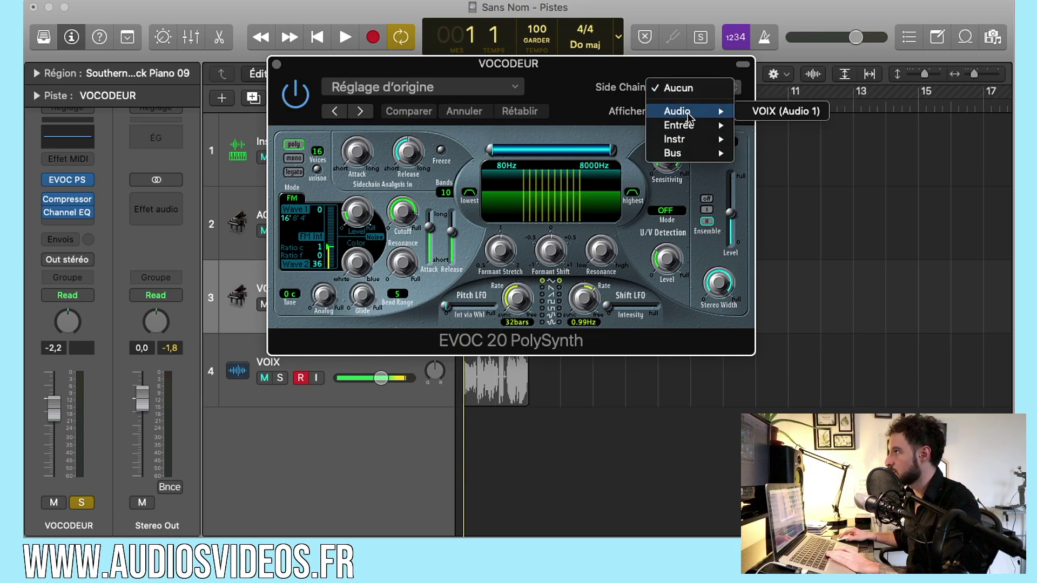
{"action": "left_click", "coordinate": [767, 111]}
- Set the EVOC 20 PolySynth signal to Voc and adjust its frequency range to 99–5200 Hz during playback
{"action": "left_click_drag", "start_coordinate": [534, 70], "coordinate": [755, 63]}
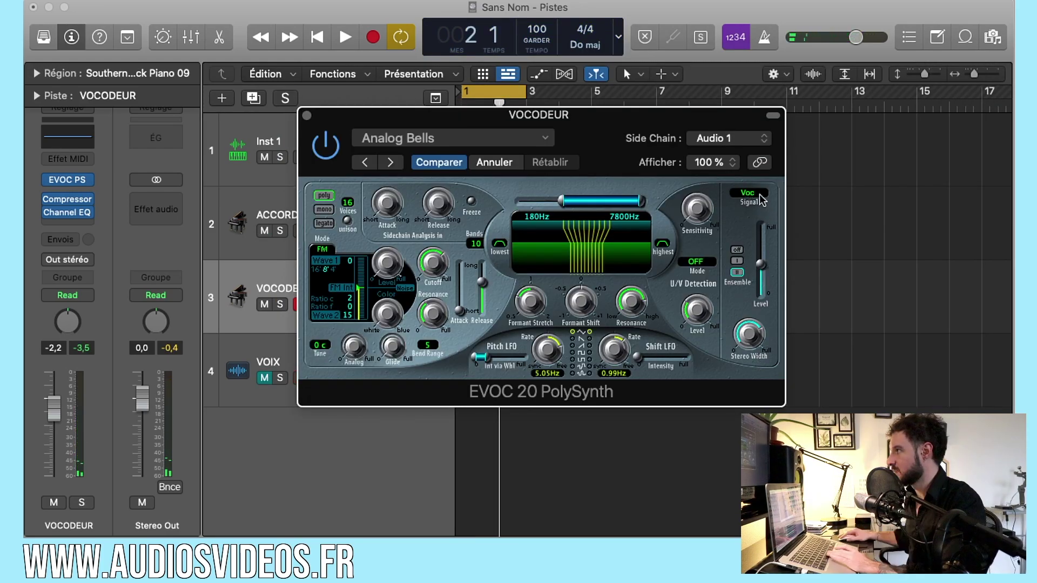
{"action": "left_click", "coordinate": [765, 203]}
{"action": "left_click", "coordinate": [765, 202]}
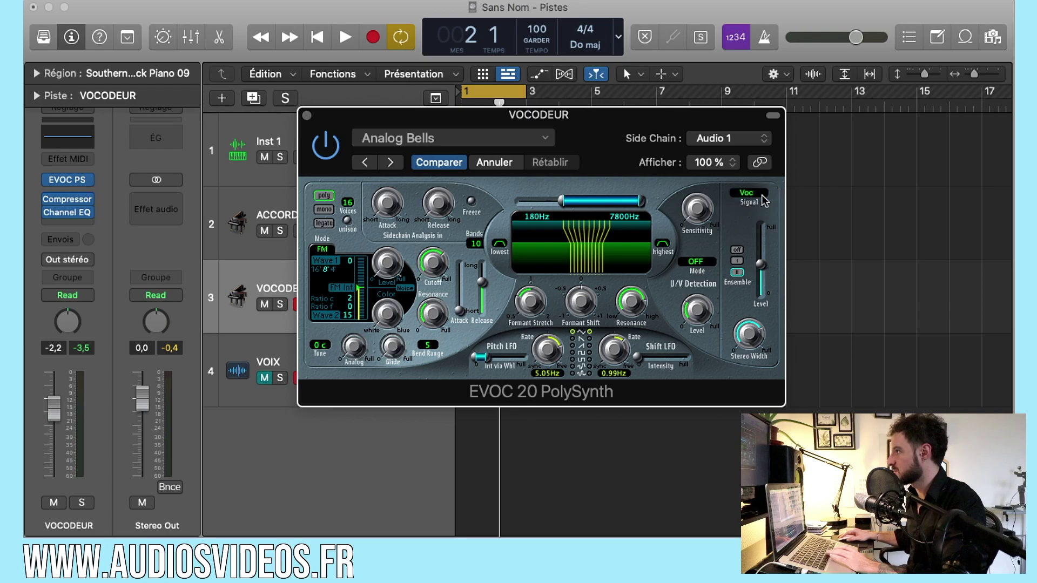
{"action": "key", "text": "space"}
{"action": "left_click_drag", "start_coordinate": [556, 201], "coordinate": [531, 201]}
{"action": "left_click_drag", "start_coordinate": [628, 203], "coordinate": [619, 202]}
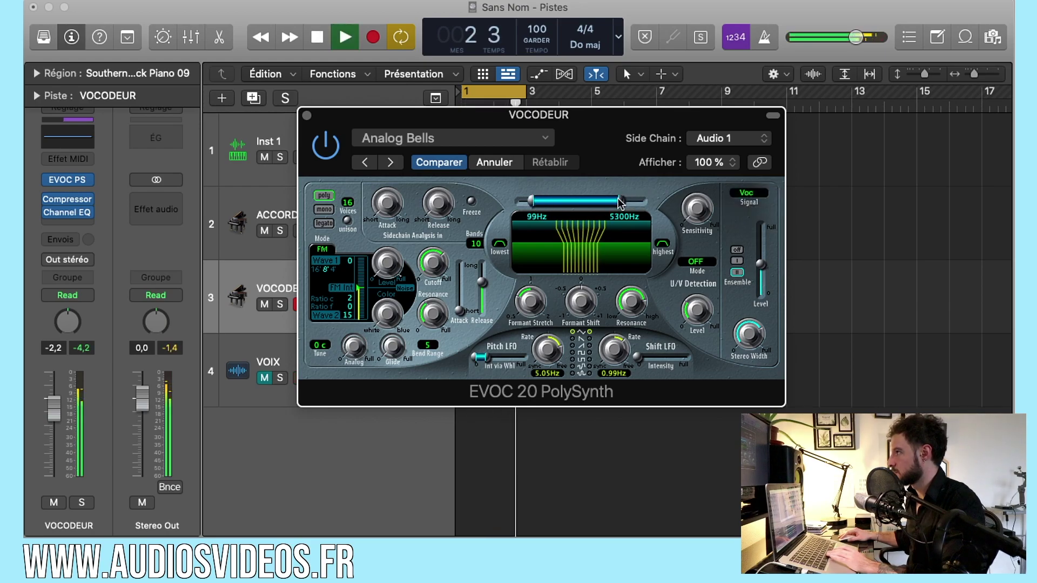
- Toggle the mute of the VOIX track during playback to compare the dry voice with the vocoder
{"action": "left_click_drag", "start_coordinate": [585, 130], "coordinate": [770, 117]}
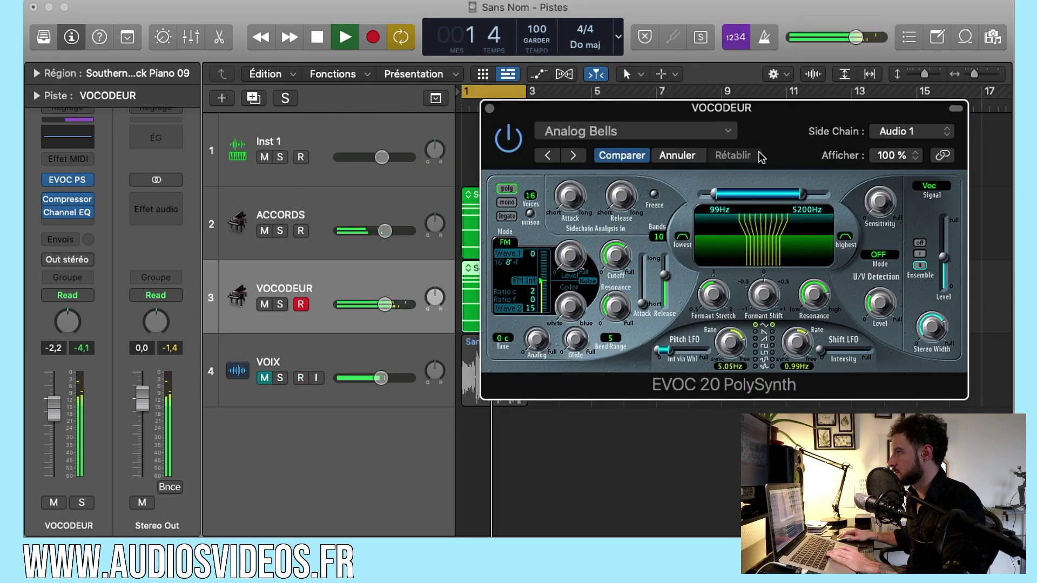
{"action": "left_click", "coordinate": [266, 379]}
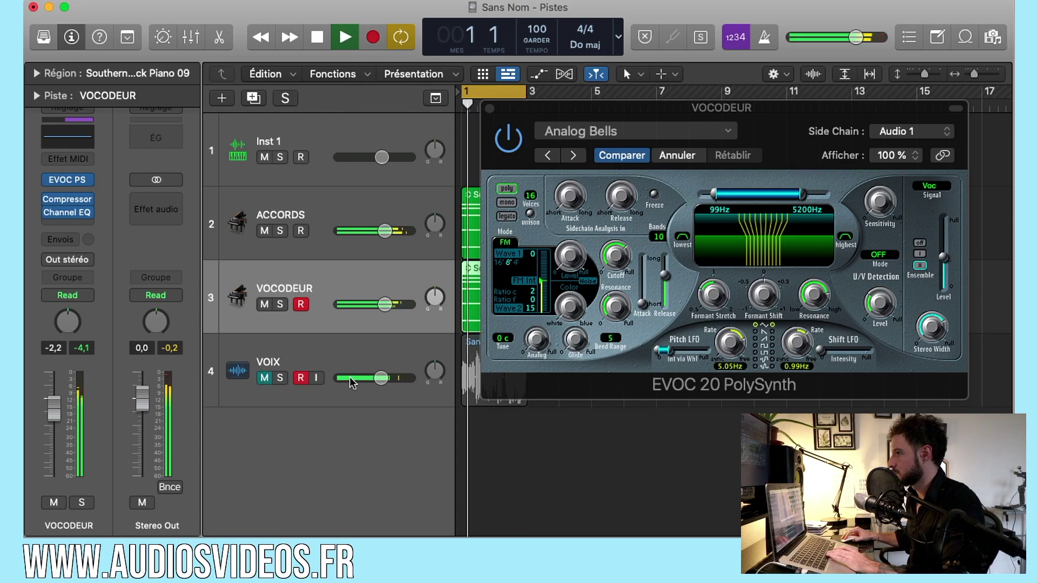
{"action": "left_click_drag", "start_coordinate": [350, 380], "coordinate": [335, 379]}
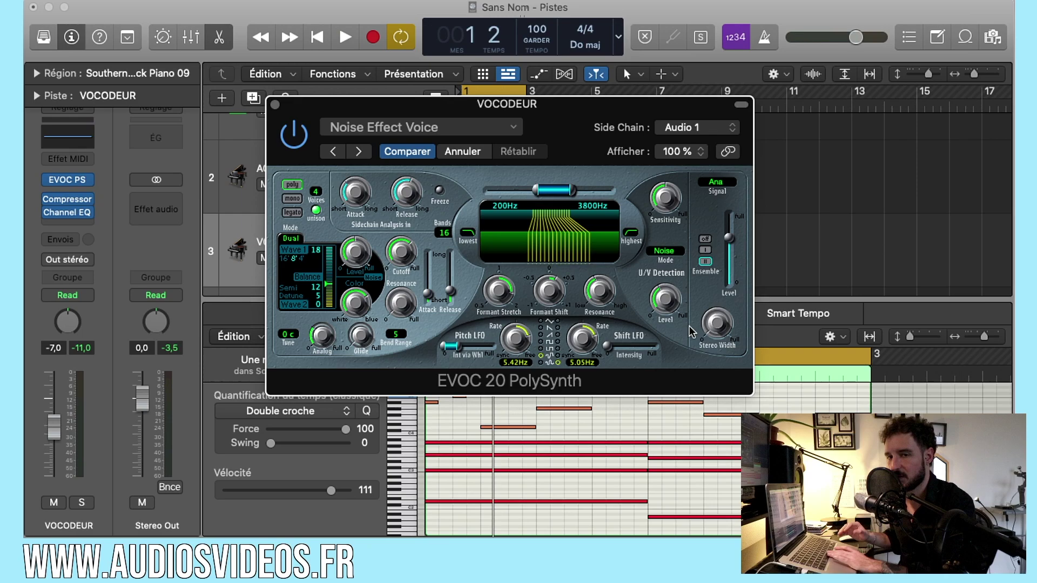
- Load the Clear Voice Vocoder preset from the 02 Vintage Vocoder category into the EVOC 20 PolySynth and move its window aside
{"action": "left_click", "coordinate": [411, 132]}
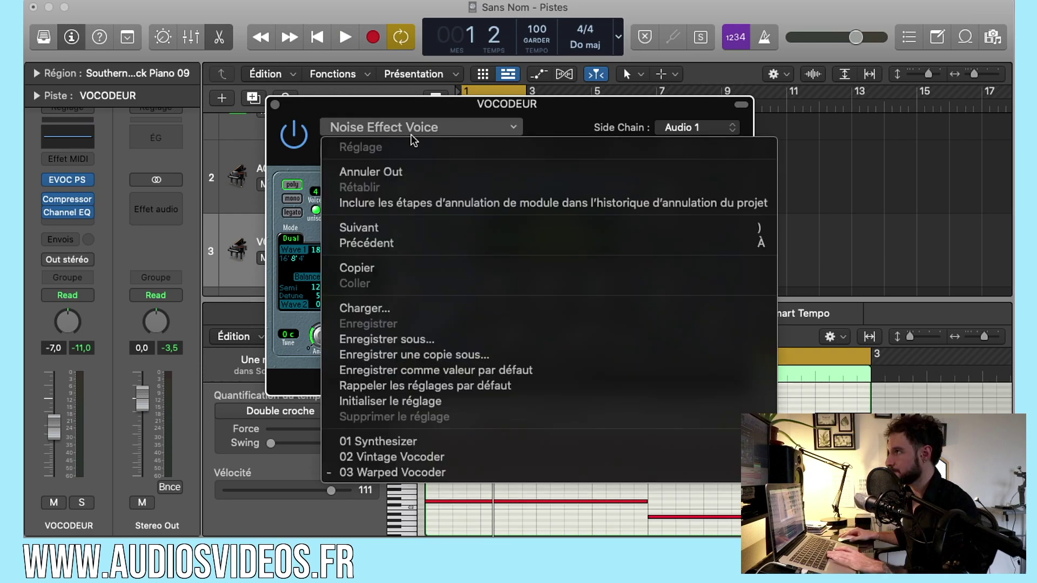
{"action": "mouse_move", "coordinate": [702, 457]}
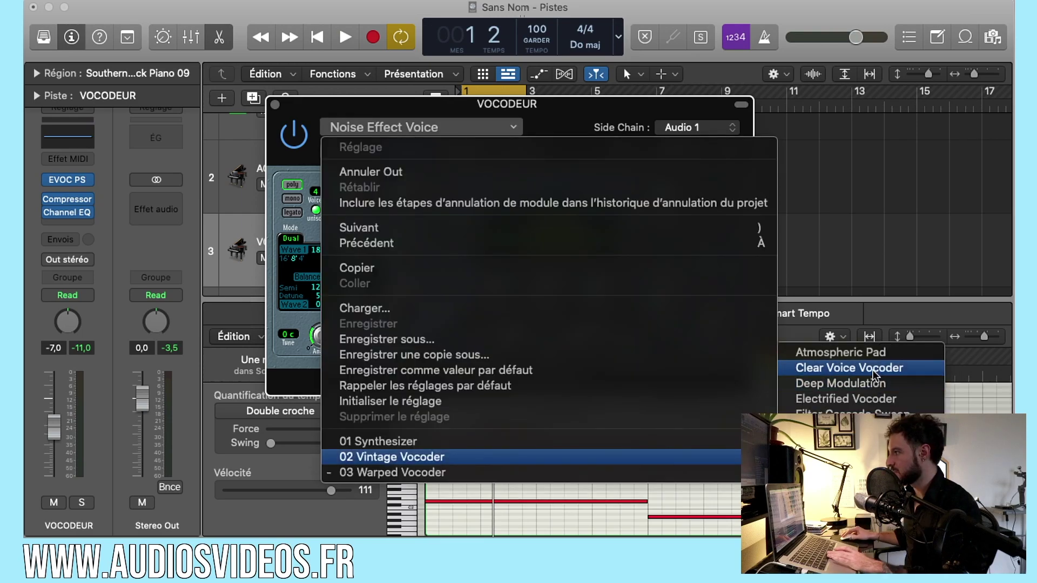
{"action": "left_click", "coordinate": [875, 369]}
{"action": "left_click_drag", "start_coordinate": [540, 108], "coordinate": [471, 58]}
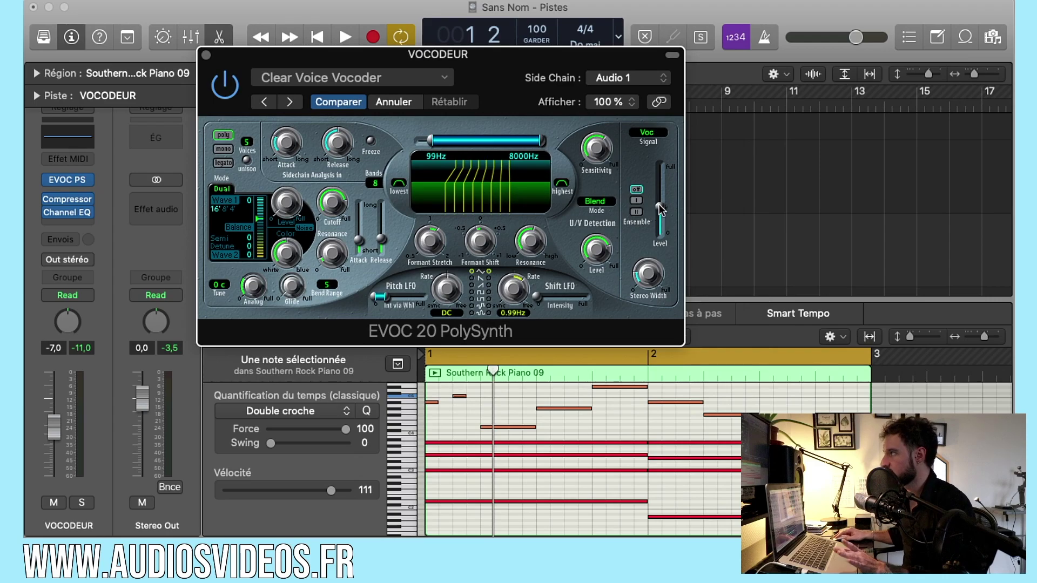
- Adjust the EVOC 20 PolySynth output level to 10 dB during playback and set Ensemble to mode I
{"action": "left_click_drag", "start_coordinate": [660, 208], "coordinate": [659, 163]}
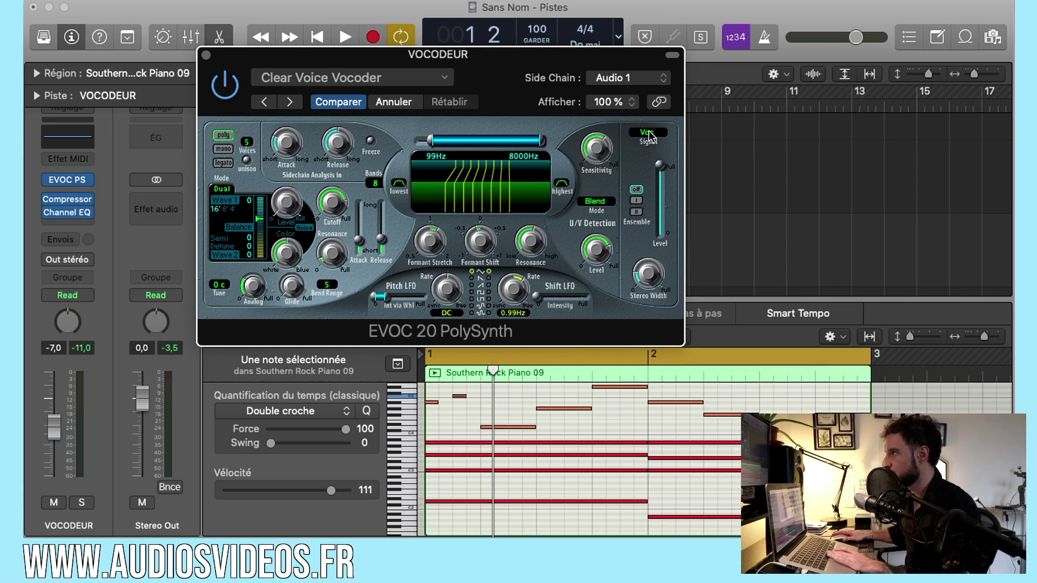
{"action": "left_click_drag", "start_coordinate": [665, 183], "coordinate": [662, 241]}
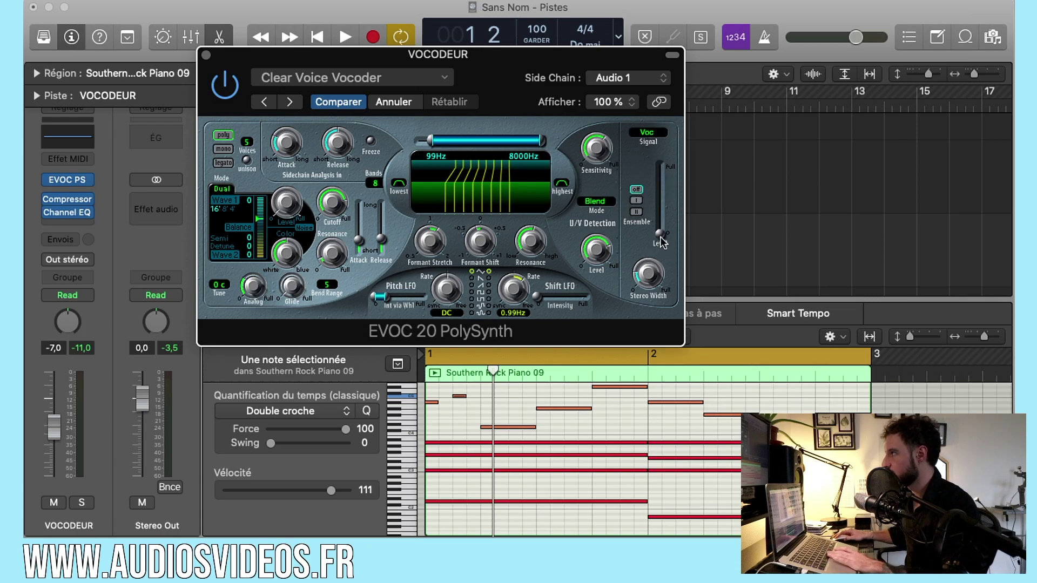
{"action": "key", "text": "space"}
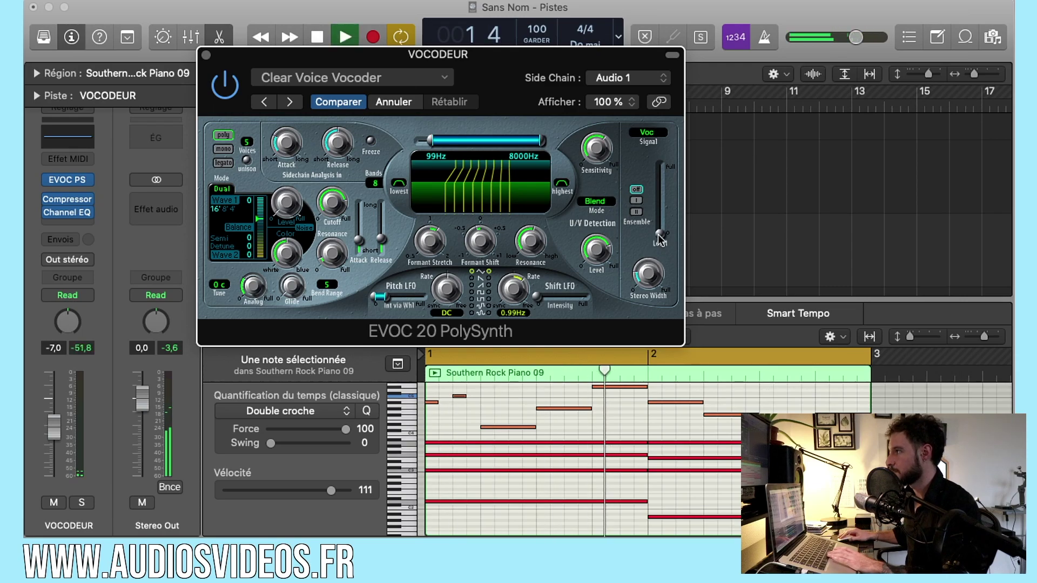
{"action": "left_click_drag", "start_coordinate": [660, 238], "coordinate": [661, 200]}
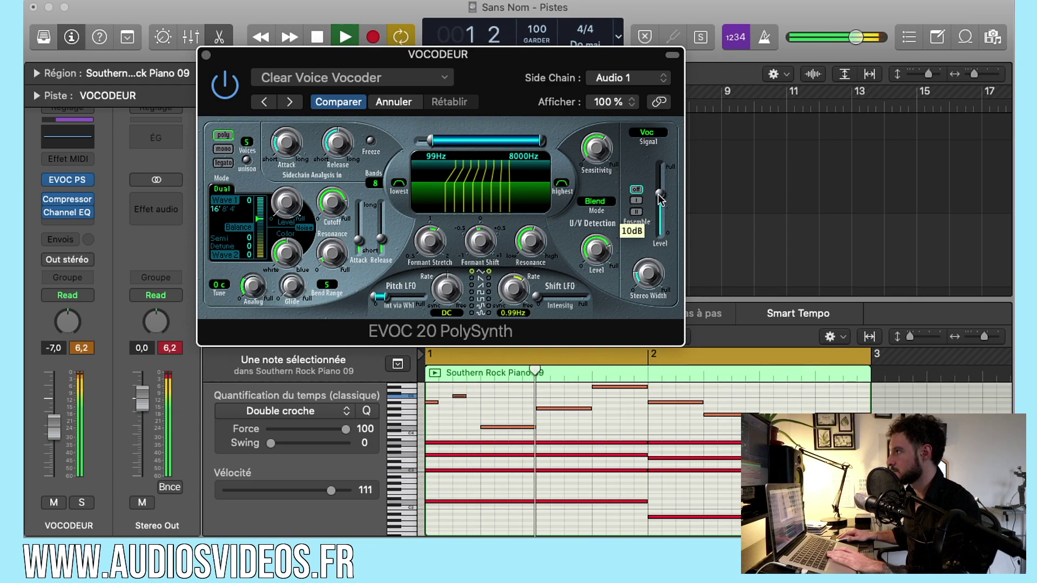
{"action": "left_click", "coordinate": [636, 200]}
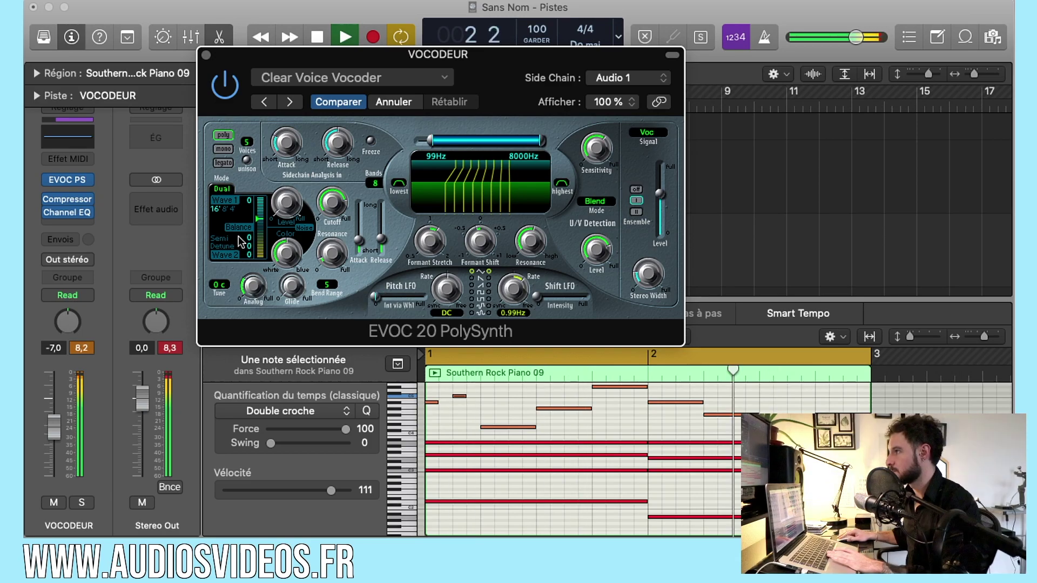
- Shift the oscillator balance toward Wave 1 and audition the mono and legato voice modes before returning to poly
{"action": "mouse_move", "coordinate": [247, 312]}
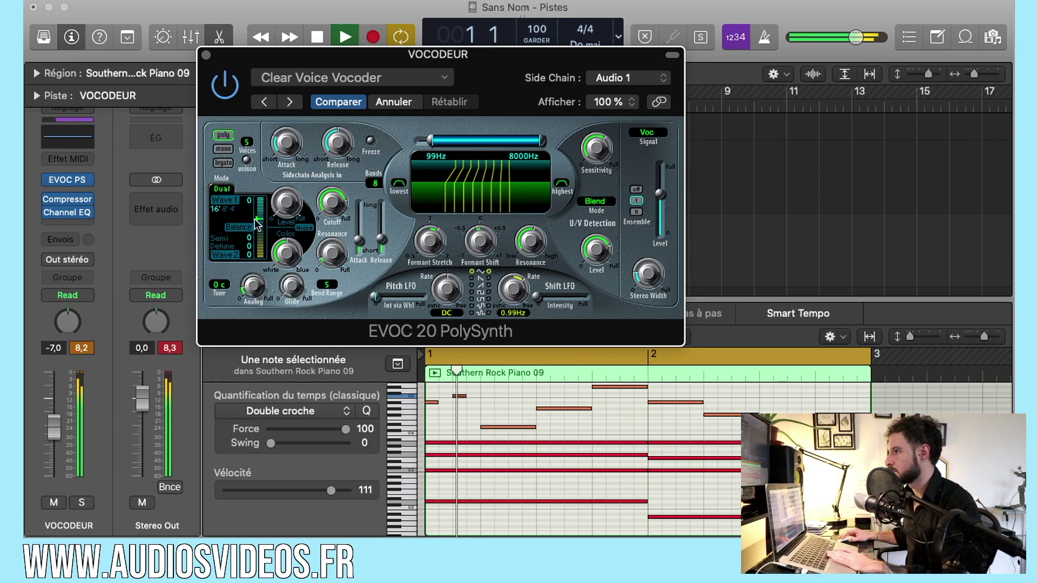
{"action": "mouse_move", "coordinate": [257, 224]}
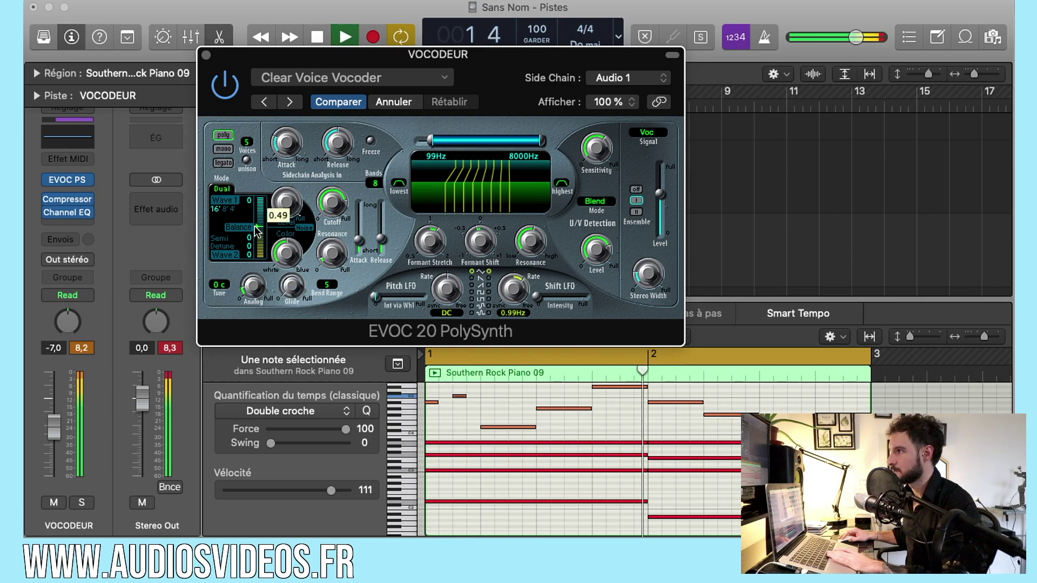
{"action": "left_click", "coordinate": [226, 150]}
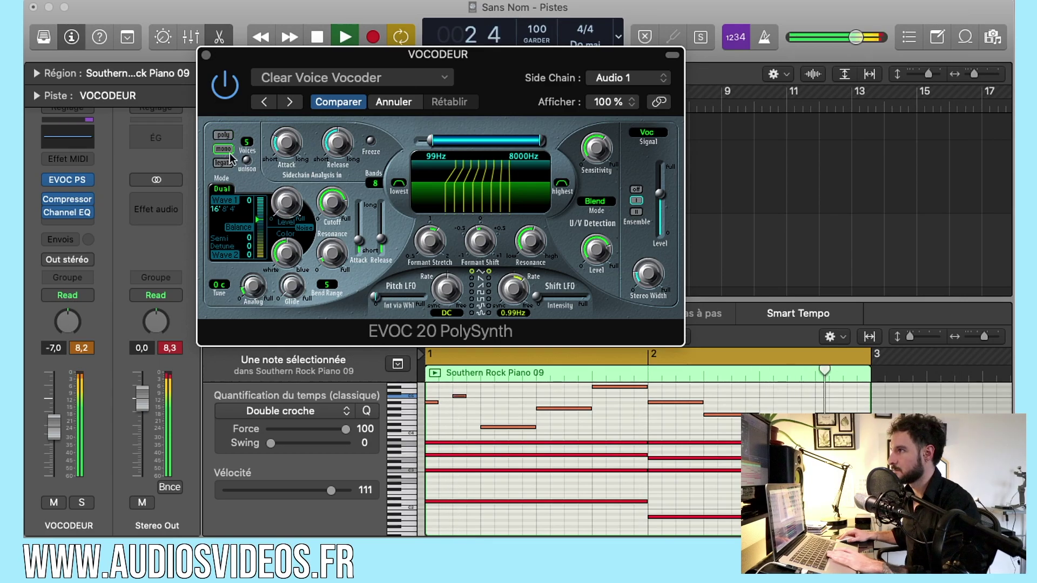
{"action": "left_click_drag", "start_coordinate": [258, 220], "coordinate": [258, 238]}
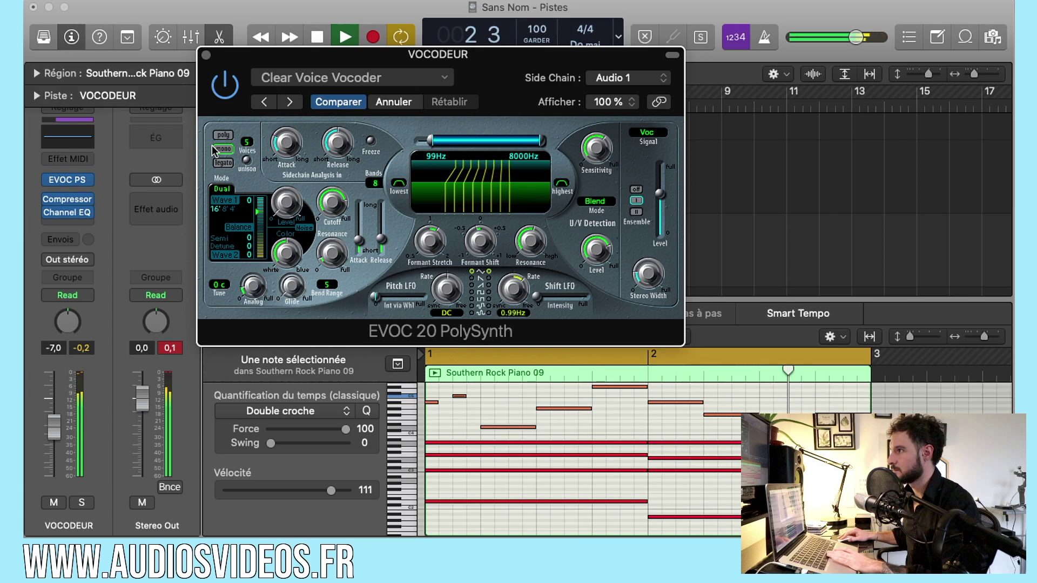
{"action": "key", "text": "space"}
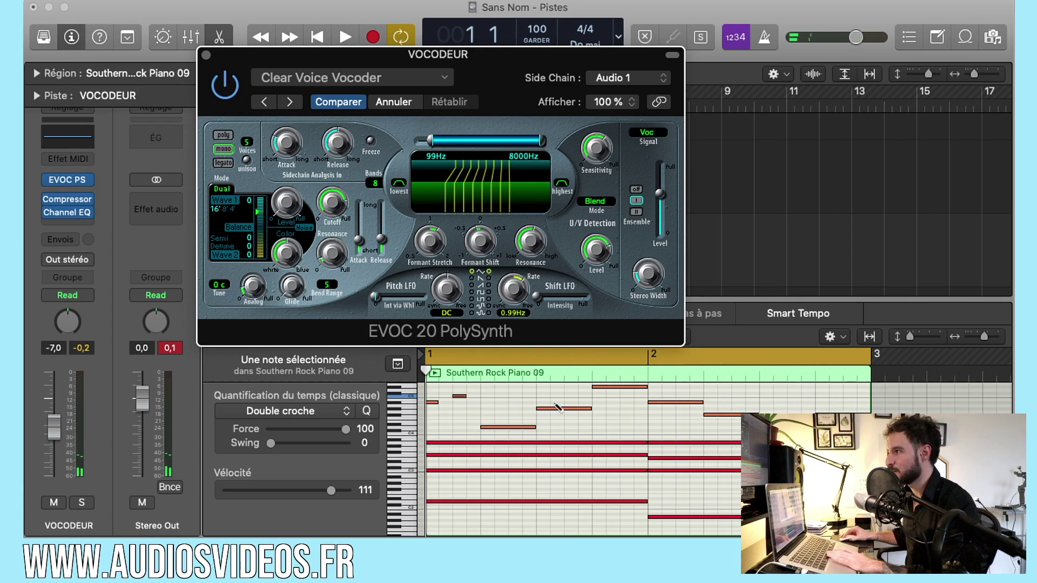
{"action": "left_click", "coordinate": [221, 165]}
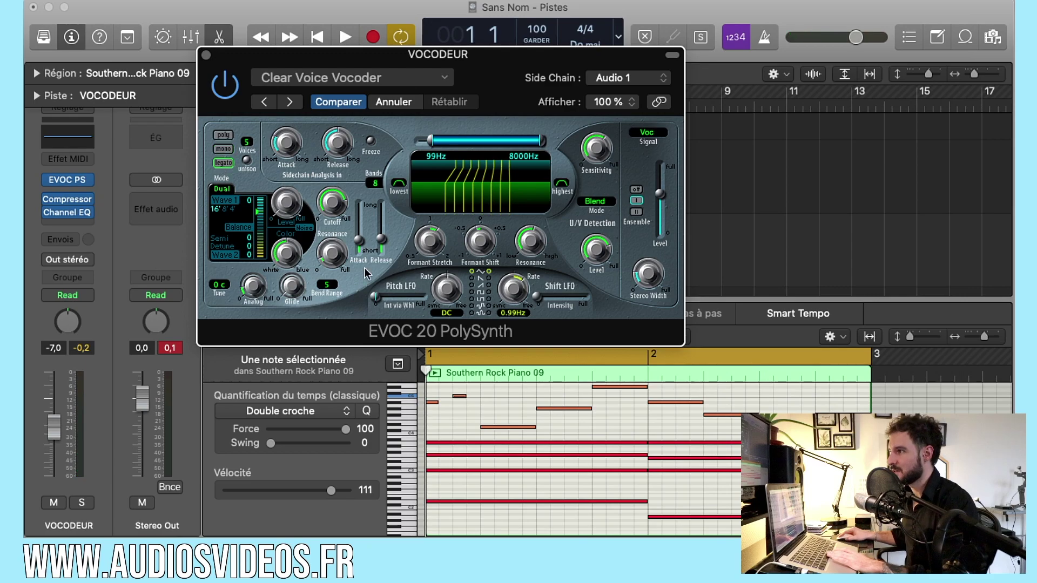
{"action": "key", "text": "space"}
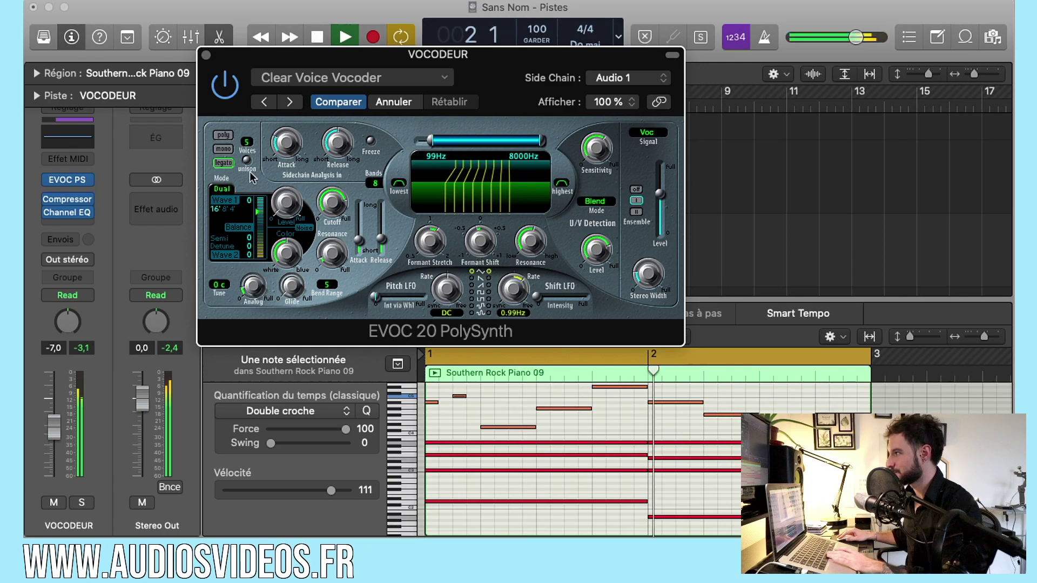
{"action": "left_click", "coordinate": [223, 135]}
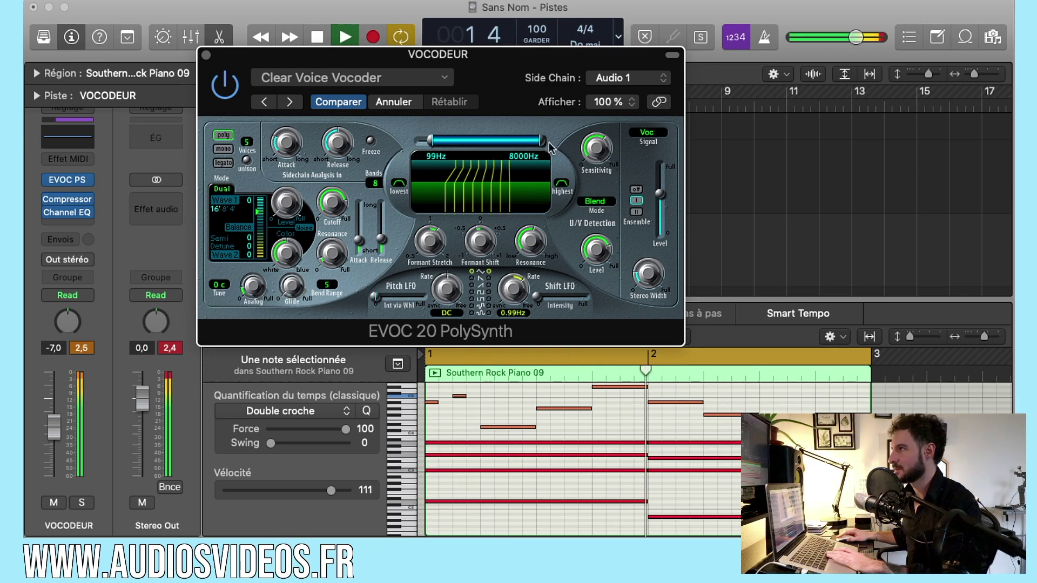
- Set the vocoder's frequency range to 99–5200 Hz and adjust the Formant Shift and Formant Stretch, with the stretch at 0.81
{"action": "left_click_drag", "start_coordinate": [543, 141], "coordinate": [462, 141]}
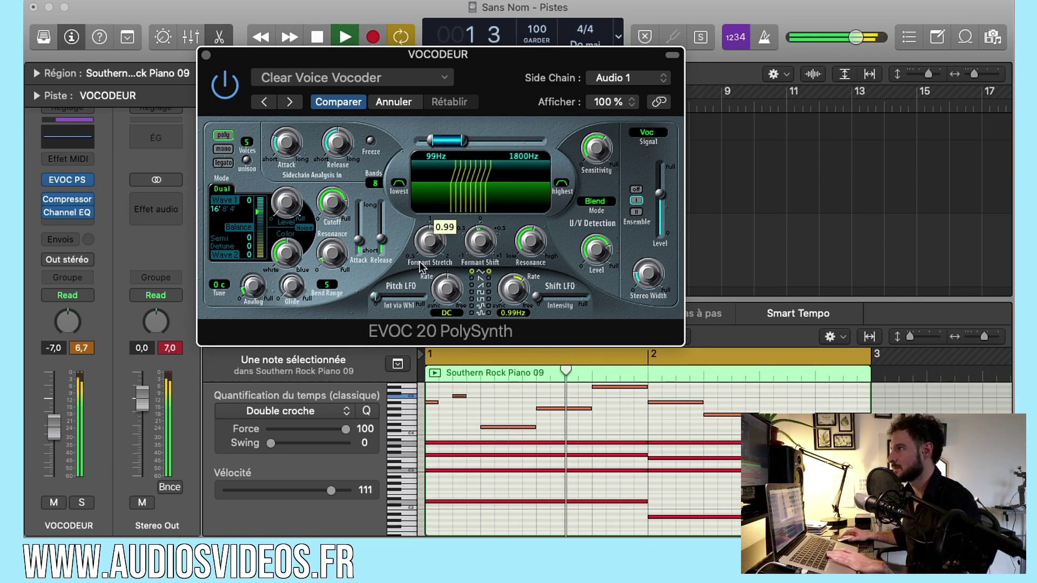
{"action": "left_click_drag", "start_coordinate": [419, 261], "coordinate": [420, 278]}
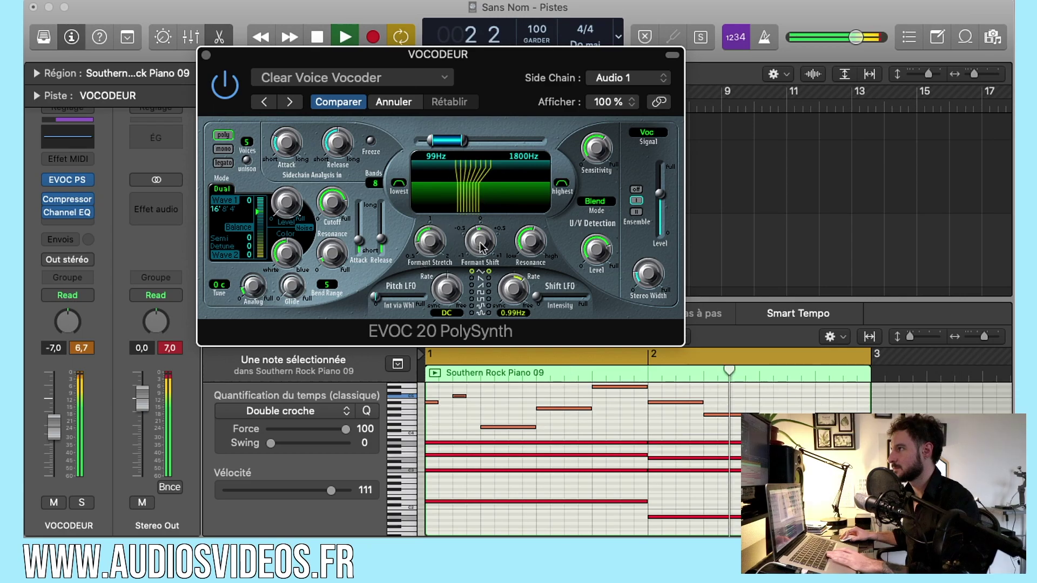
{"action": "left_click_drag", "start_coordinate": [482, 247], "coordinate": [468, 157]}
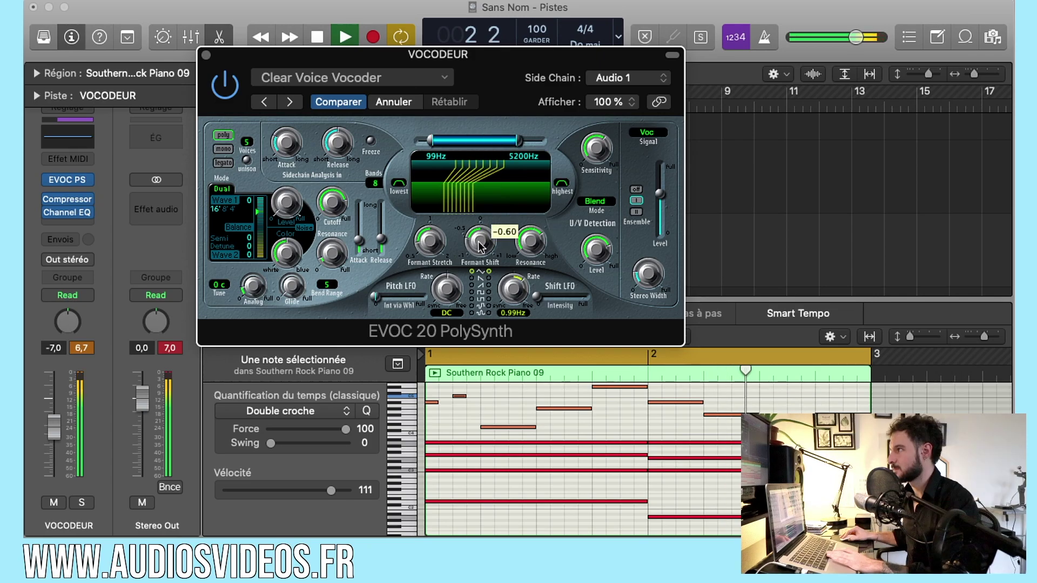
{"action": "left_click_drag", "start_coordinate": [479, 246], "coordinate": [478, 196]}
{"action": "left_click_drag", "start_coordinate": [429, 237], "coordinate": [428, 212]}
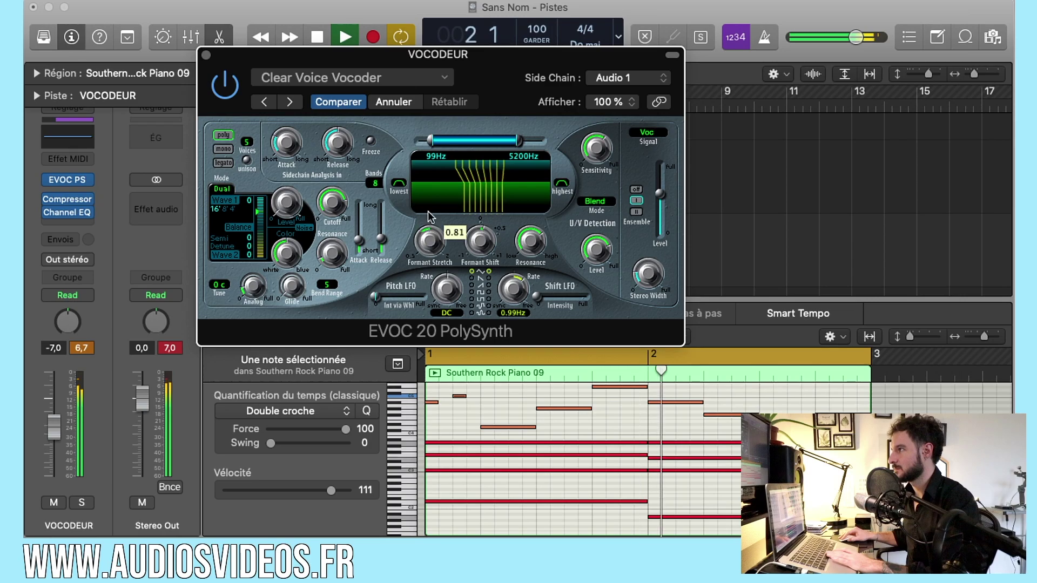
{"action": "key", "text": "space"}
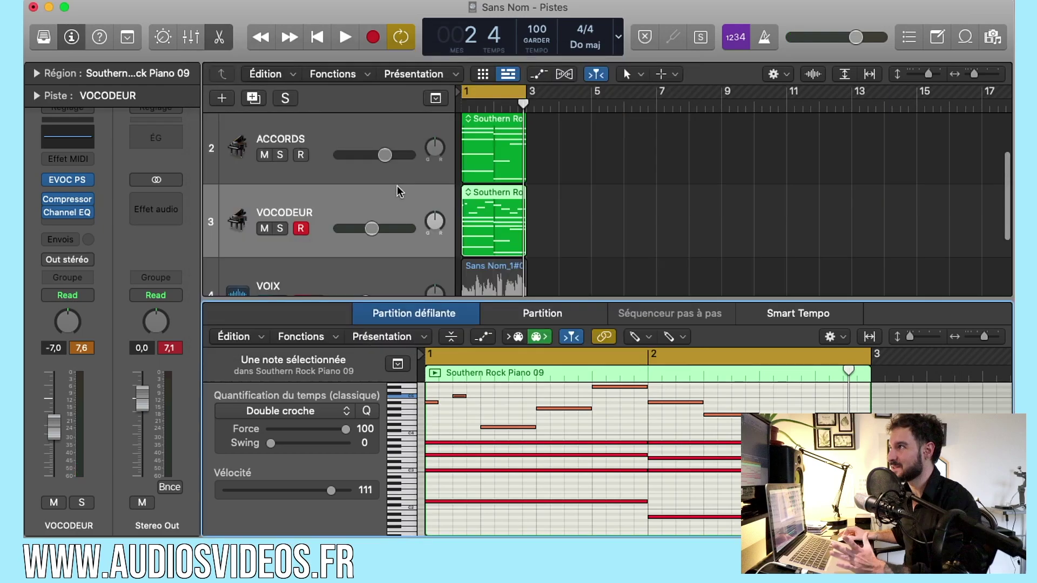
- Close the note editor and lower the VOIX track's volume to -17.2 dB
{"action": "left_click", "coordinate": [390, 198]}
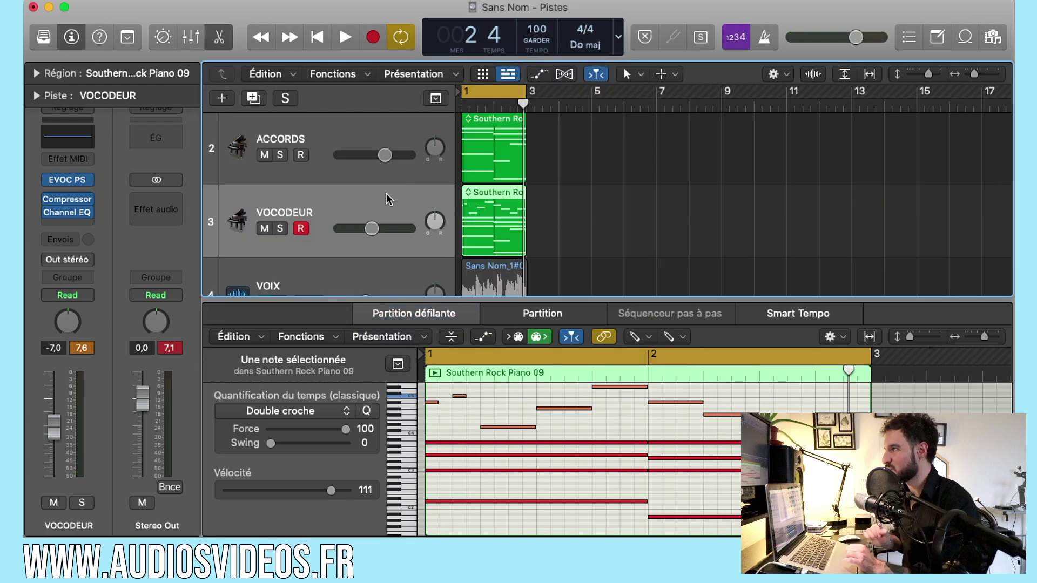
{"action": "scroll", "coordinate": [386, 193], "scroll_direction": "down", "scroll_amount": 2}
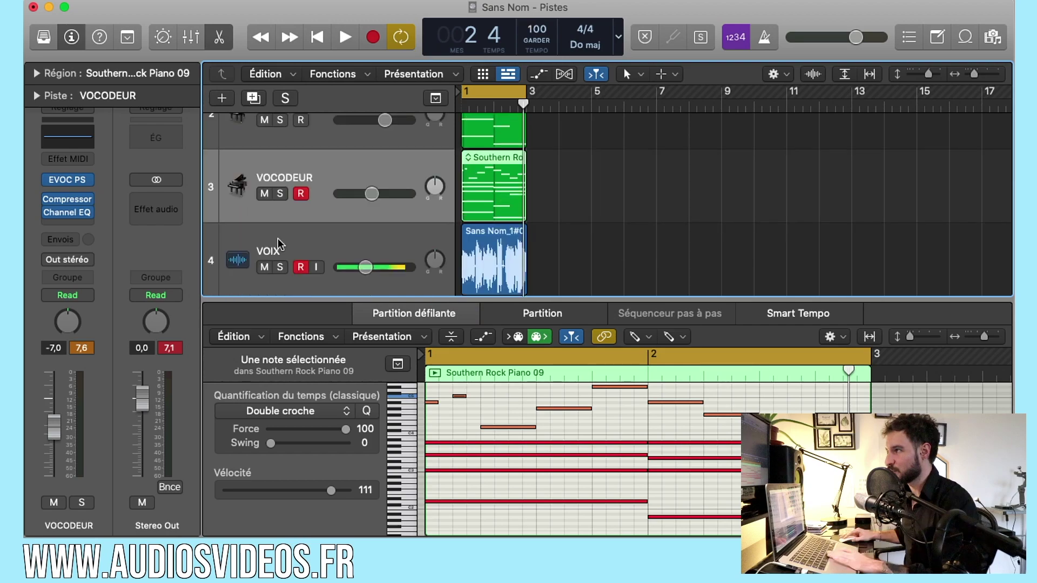
{"action": "left_click", "coordinate": [278, 239]}
{"action": "key", "text": "e"}
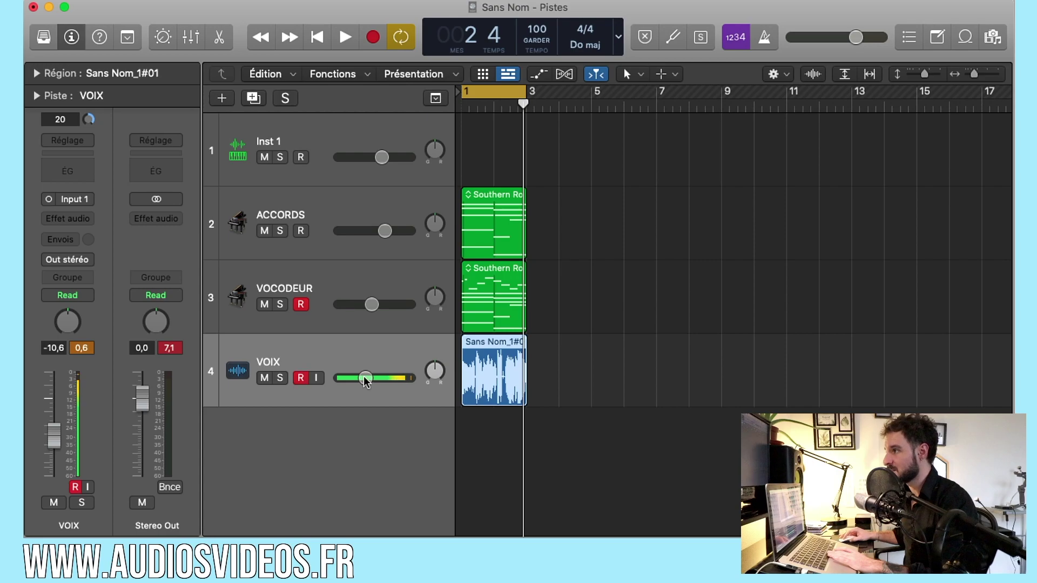
{"action": "left_click_drag", "start_coordinate": [364, 378], "coordinate": [355, 378]}
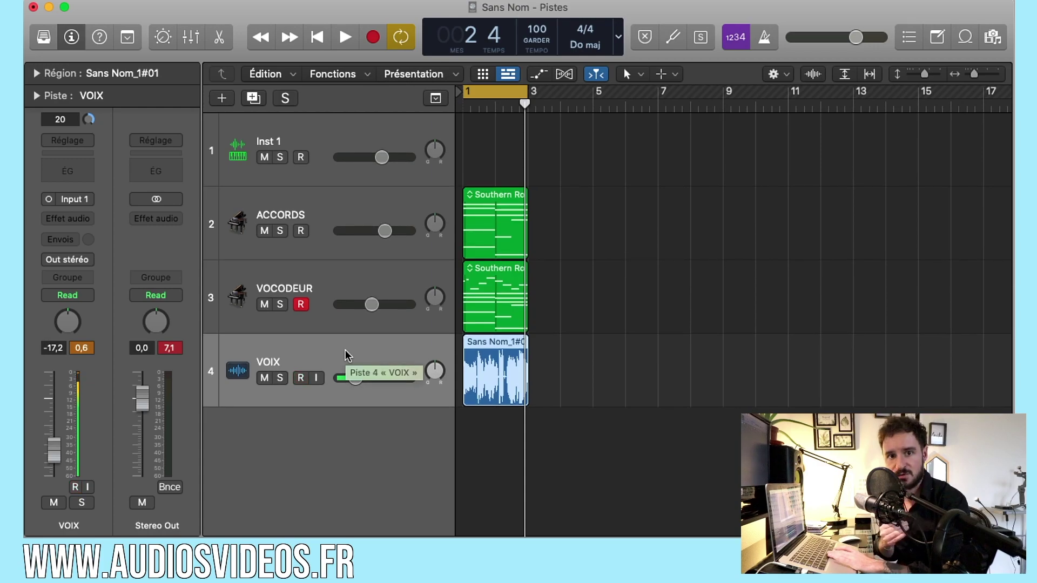
- Solo the VOCODEUR and VOIX tracks during playback and balance their volumes, with VOCODEUR at -8.4 dB and VOIX raised slightly
{"action": "key", "text": "space"}
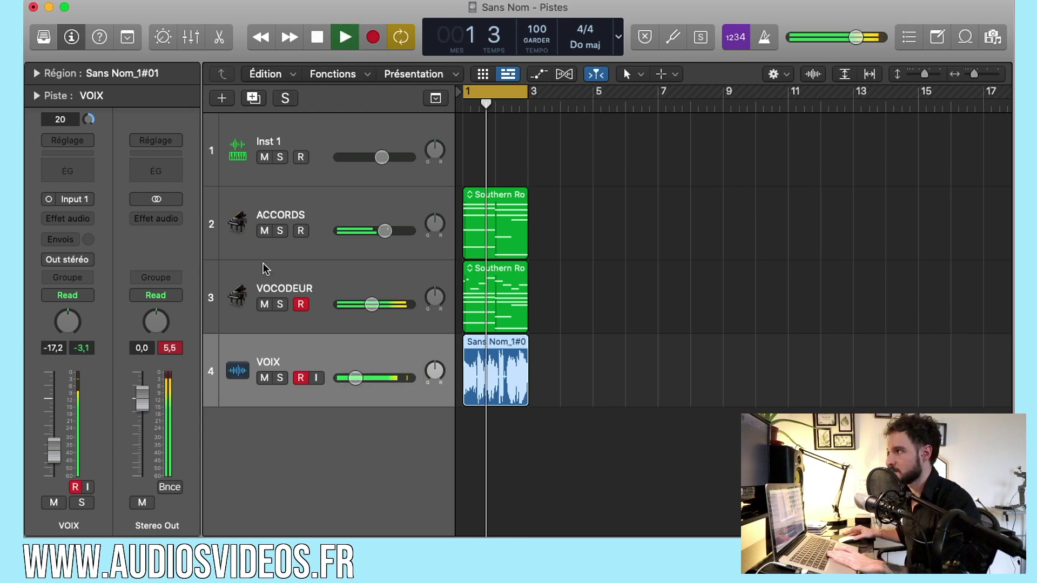
{"action": "left_click", "coordinate": [280, 304]}
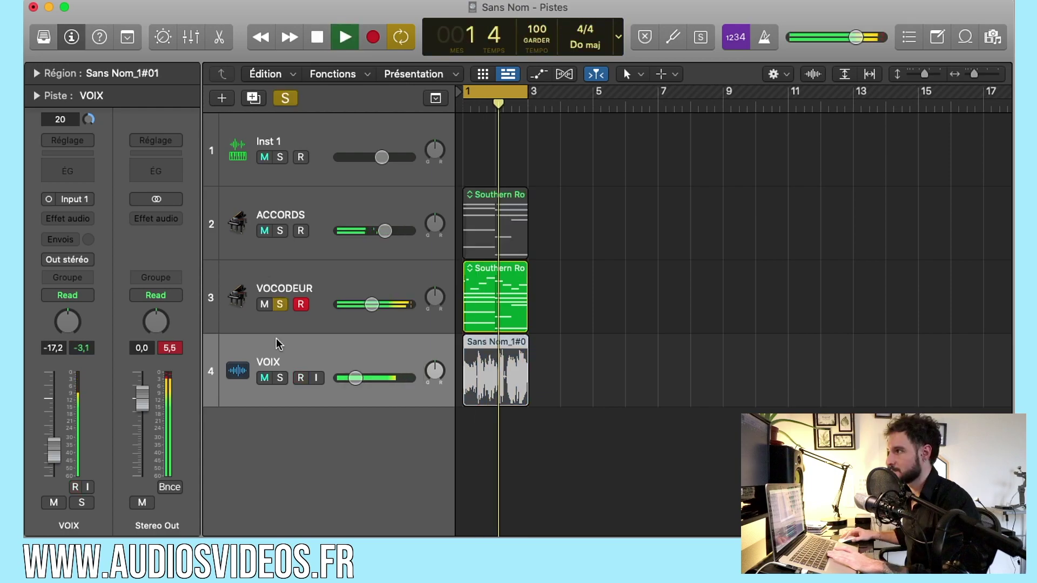
{"action": "key", "text": "s"}
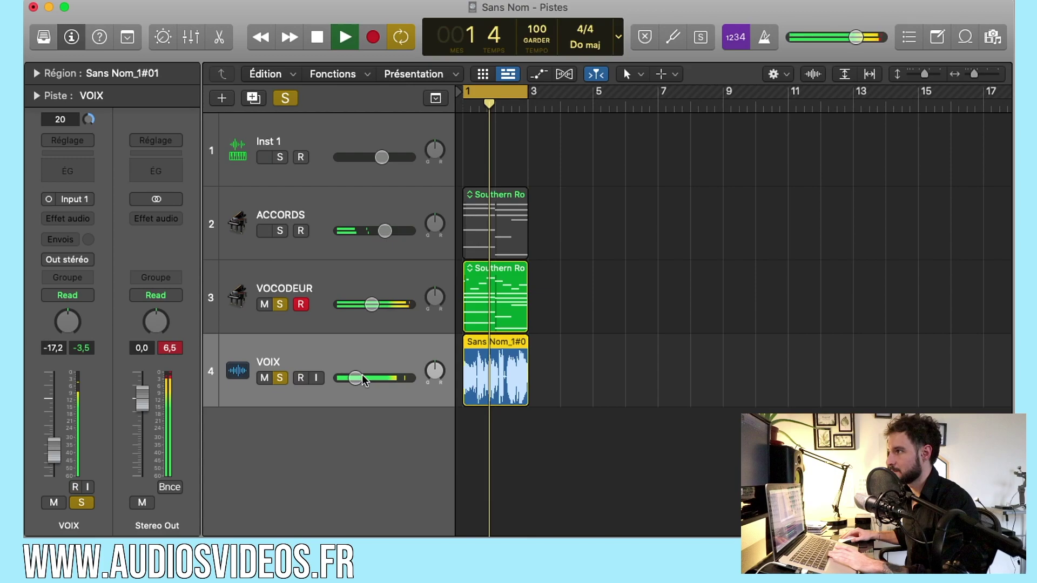
{"action": "left_click_drag", "start_coordinate": [362, 379], "coordinate": [370, 304]}
{"action": "left_click_drag", "start_coordinate": [353, 378], "coordinate": [369, 361]}
- Rebalance the VOCODEUR track's EVOC 20 PolySynth level to 10 dB and narrow its frequency range to 99–2800 Hz during playback
{"action": "left_click", "coordinate": [324, 291]}
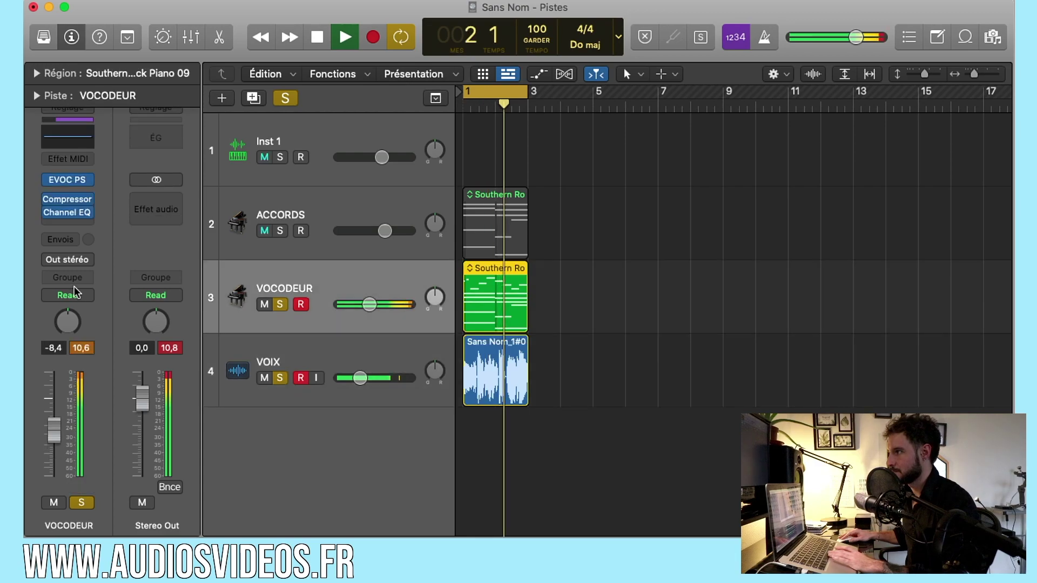
{"action": "key", "text": "space"}
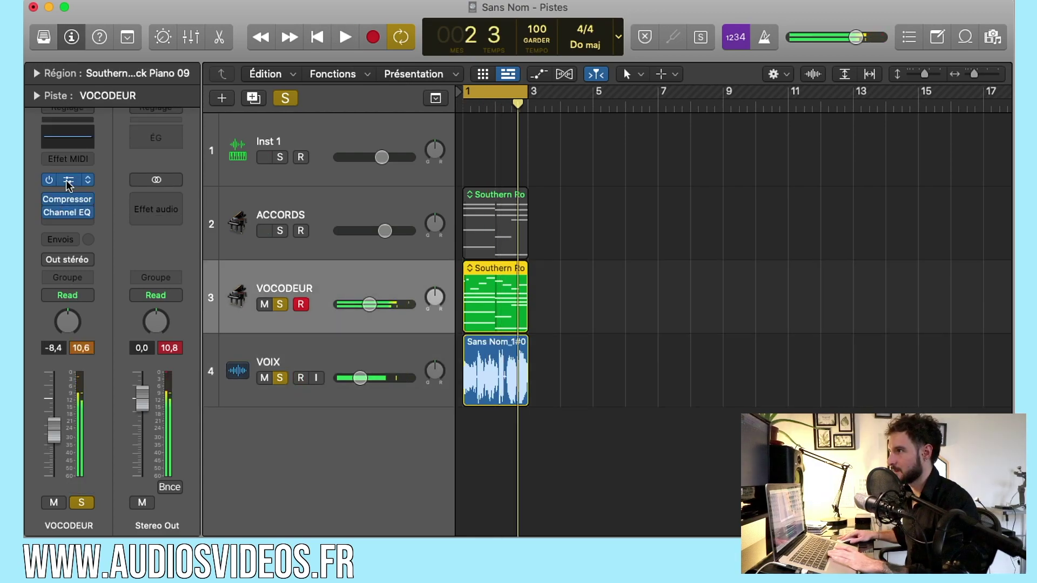
{"action": "left_click", "coordinate": [69, 182]}
{"action": "left_click_drag", "start_coordinate": [660, 192], "coordinate": [660, 210]}
{"action": "key", "text": "space"}
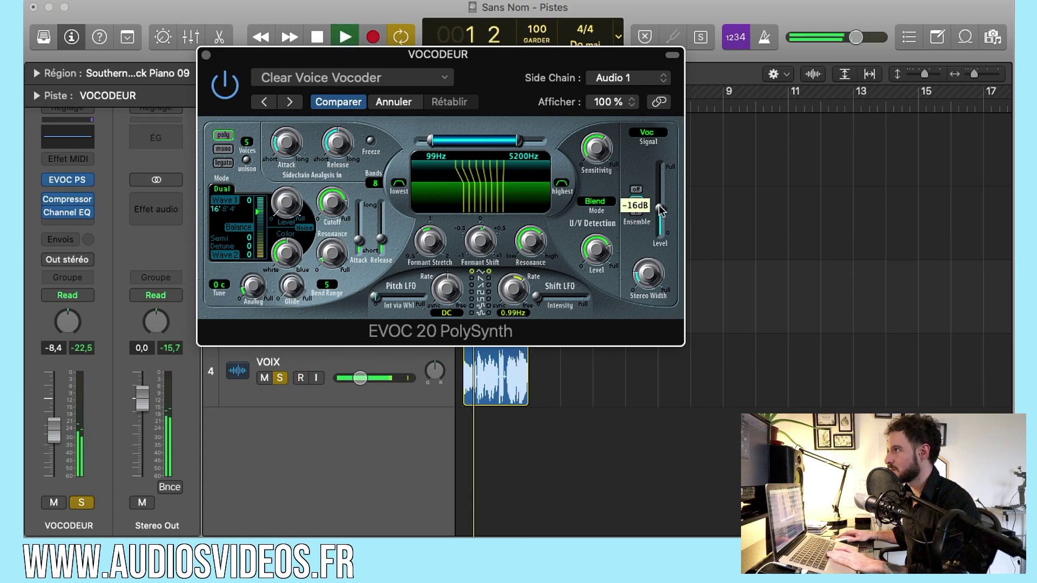
{"action": "left_click_drag", "start_coordinate": [660, 210], "coordinate": [660, 196]}
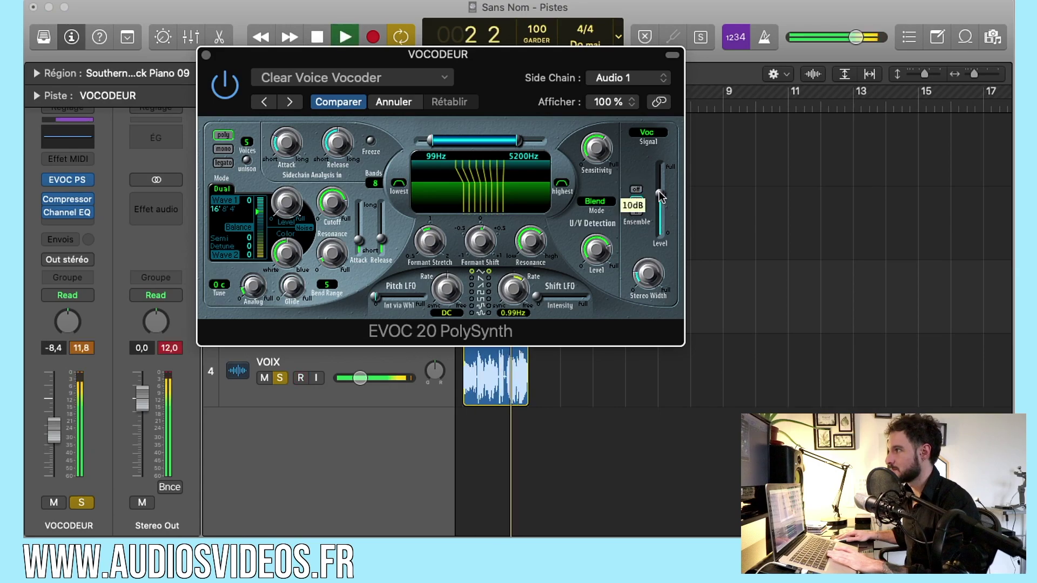
{"action": "left_click_drag", "start_coordinate": [514, 142], "coordinate": [505, 143]}
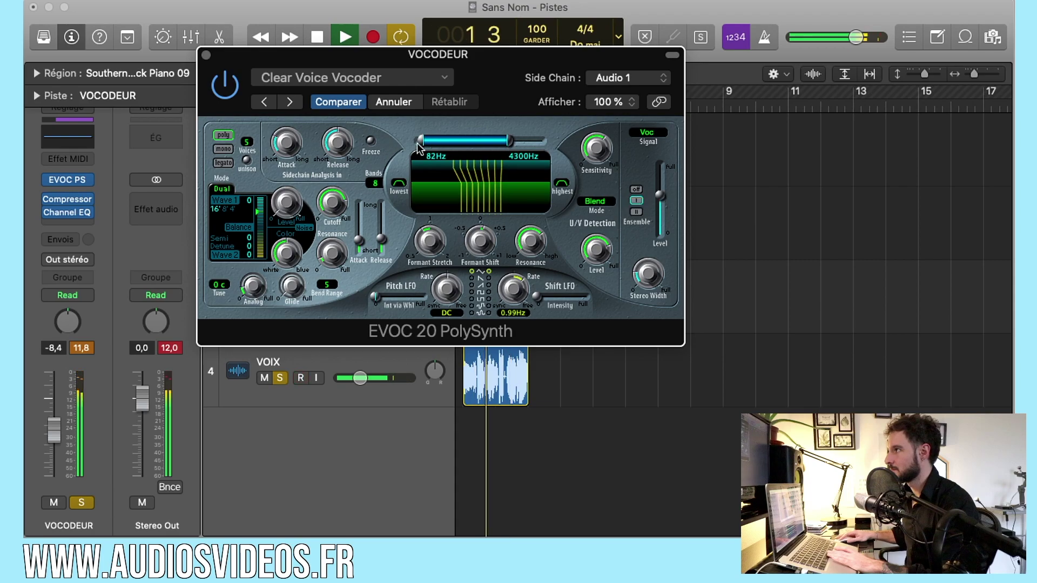
{"action": "left_click_drag", "start_coordinate": [417, 142], "coordinate": [423, 144]}
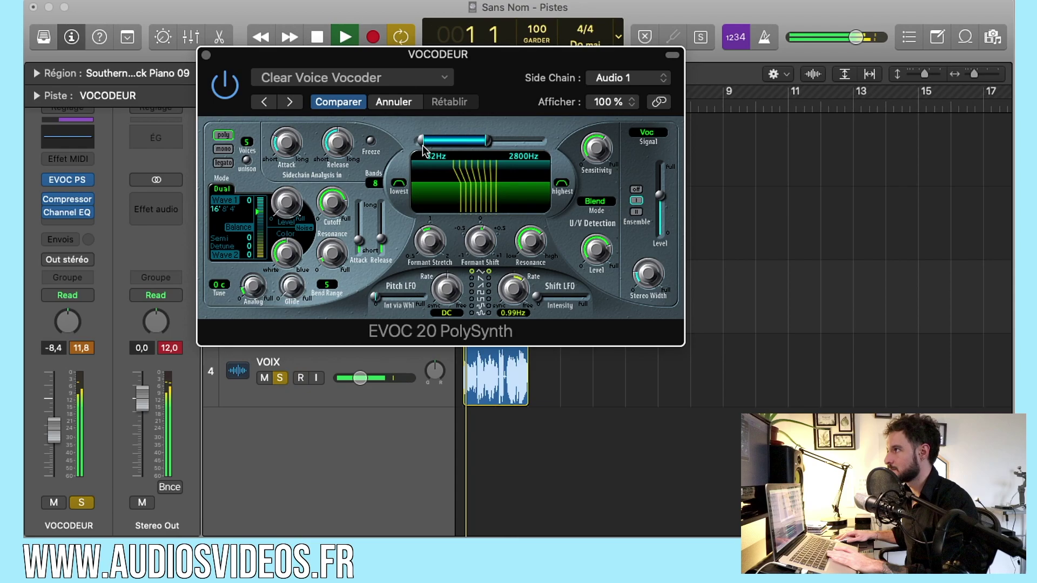
{"action": "left_click", "coordinate": [206, 56]}
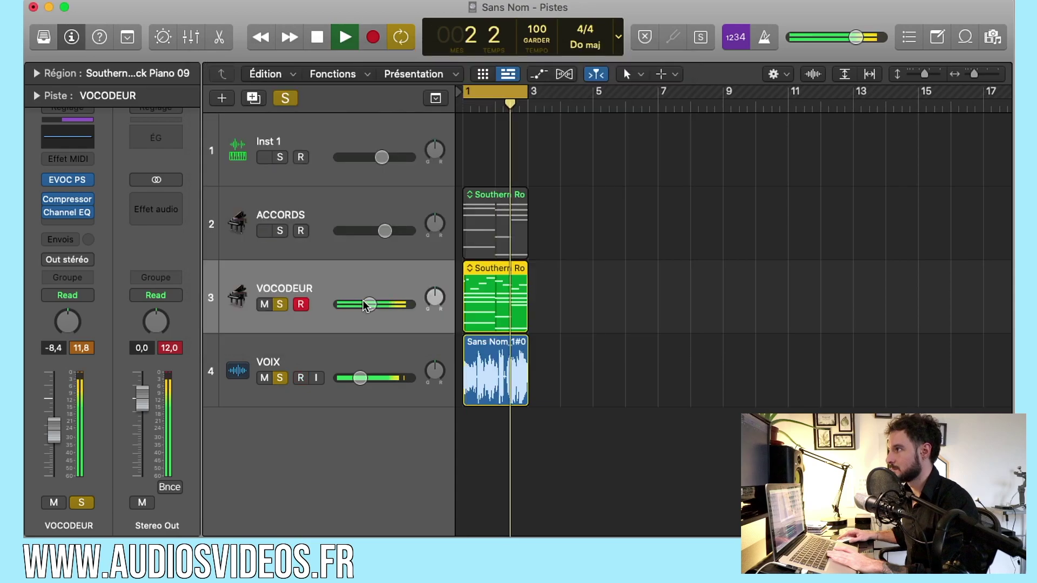
- Lower the VOCODEUR track to -9.6 dB with VOIX slightly louder, and reopen the EVOC 20 PolySynth with playback stopped
{"action": "left_click_drag", "start_coordinate": [366, 306], "coordinate": [364, 306]}
{"action": "left_click_drag", "start_coordinate": [360, 378], "coordinate": [362, 378]}
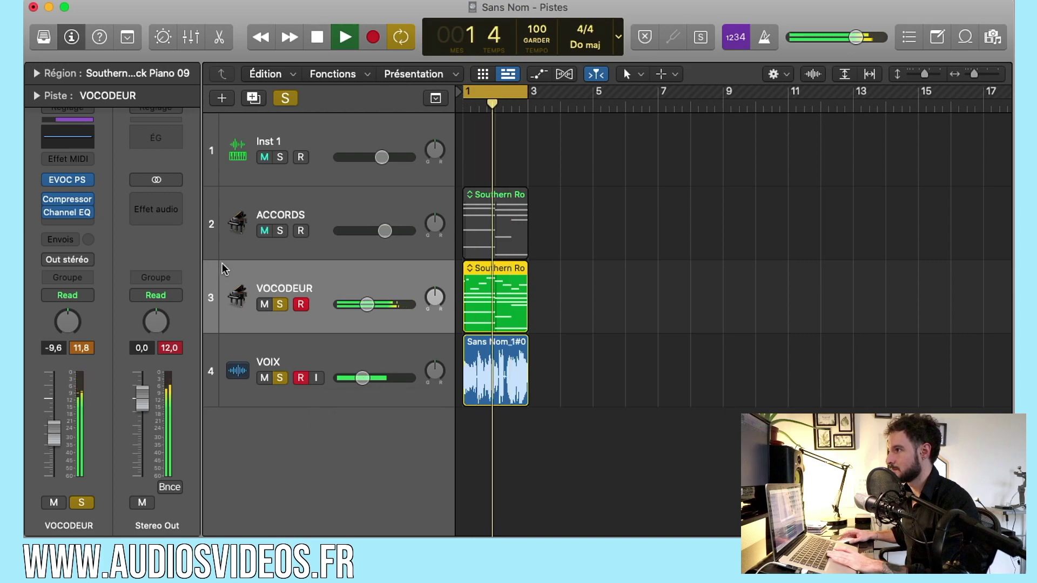
{"action": "key", "text": "space"}
{"action": "left_click", "coordinate": [68, 180]}
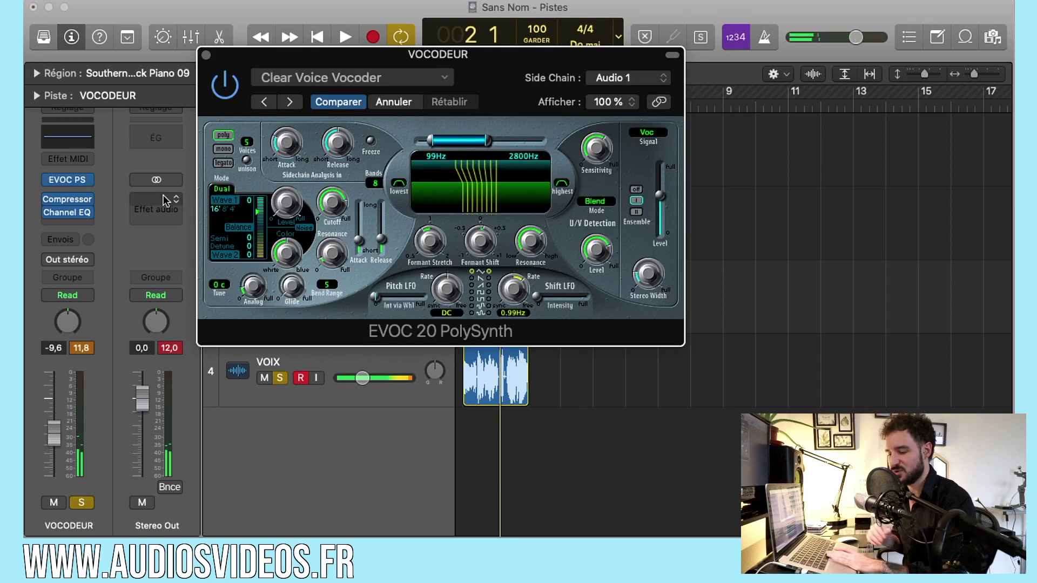